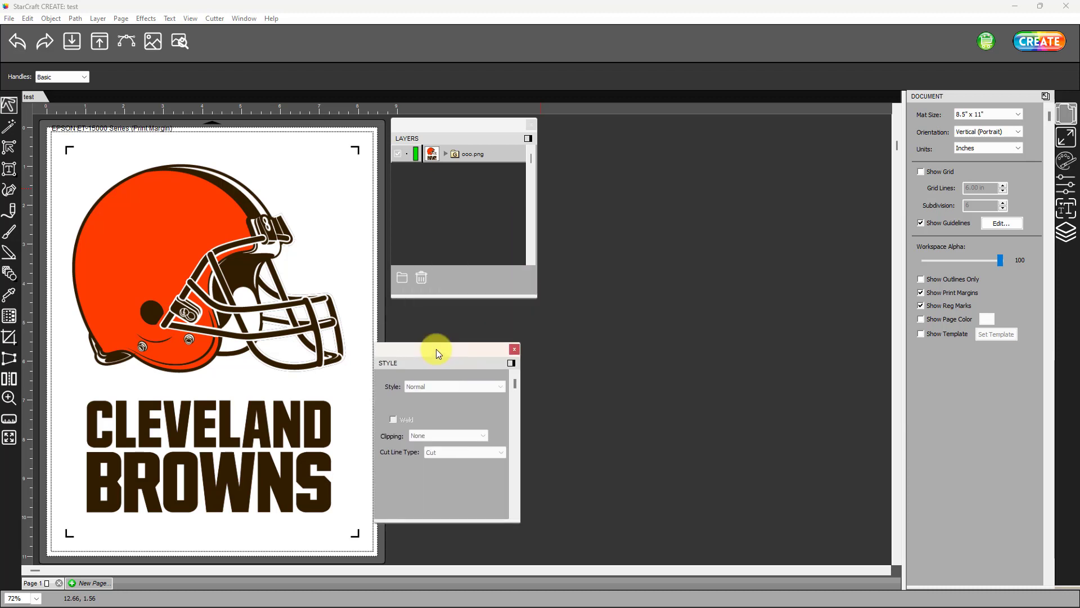
# Float the Fill & Stroke settings beside the Layers list and align the Style settings beneath Layers
pyautogui.click(1062, 153)
pyautogui.moveTo(1044, 96)
pyautogui.mouseDown()
pyautogui.moveTo(551, 202)
pyautogui.moveTo(606, 129)
pyautogui.mouseUp()
pyautogui.moveTo(461, 333); pyautogui.dragTo(467, 311)
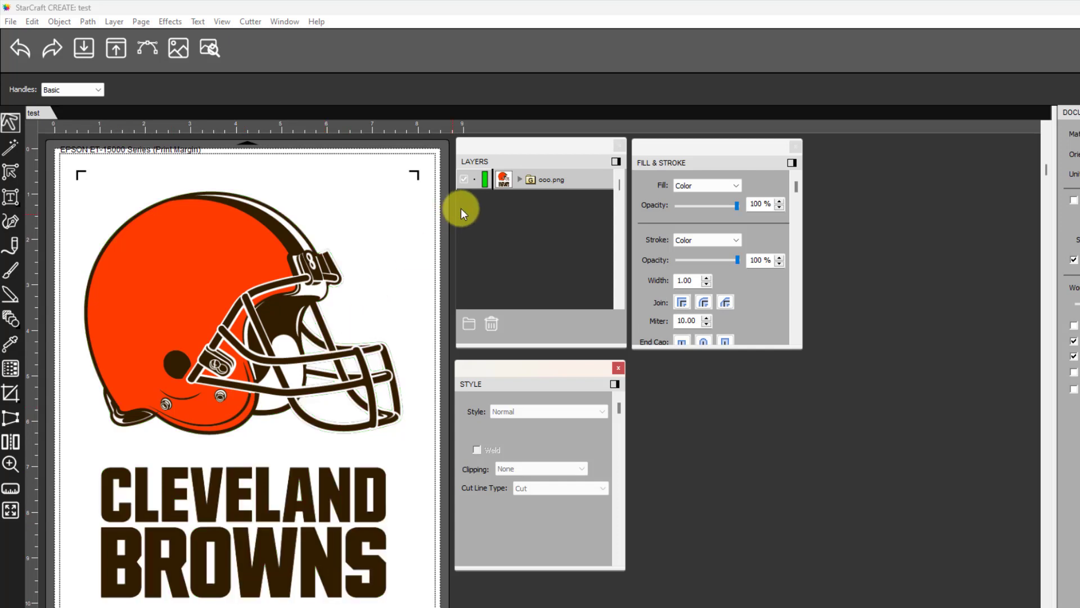
# Copy the Cut layer inside the ooo.png group and paste the copy in place
pyautogui.click(520, 179)
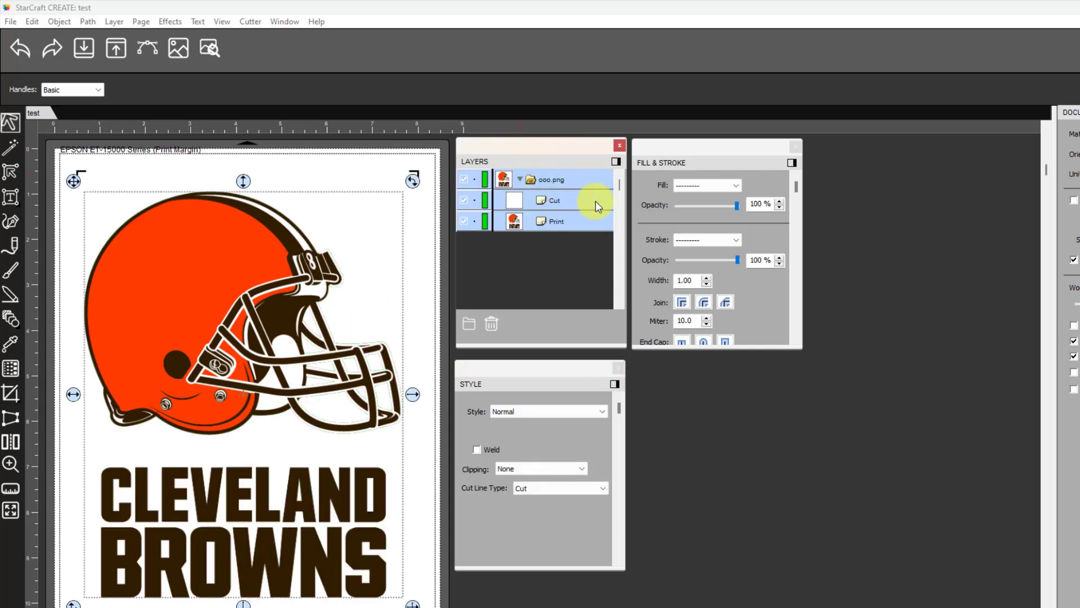
pyautogui.click(557, 201)
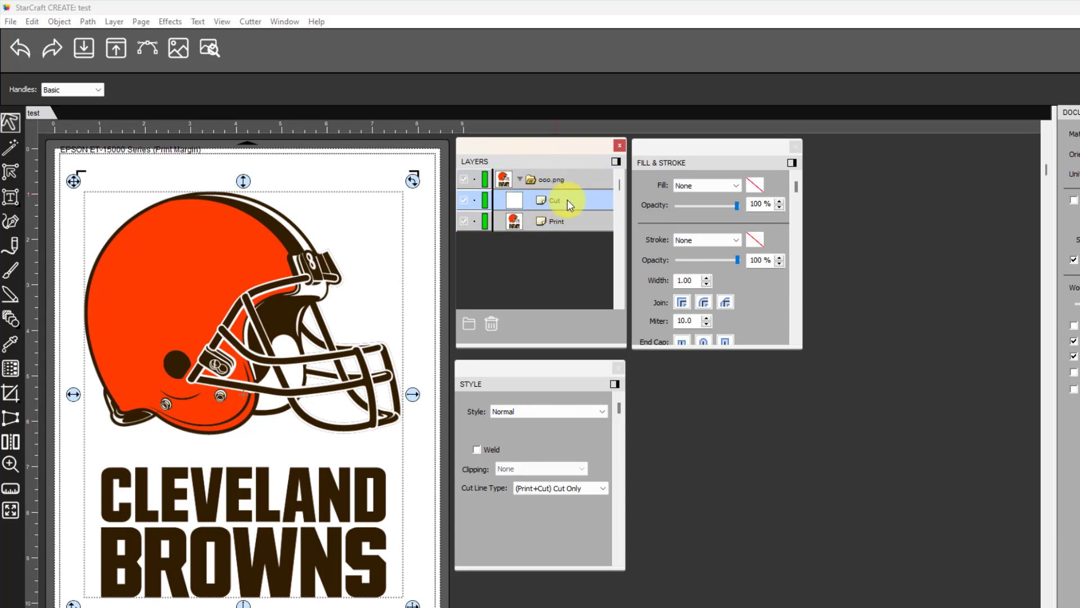
pyautogui.click(31, 21)
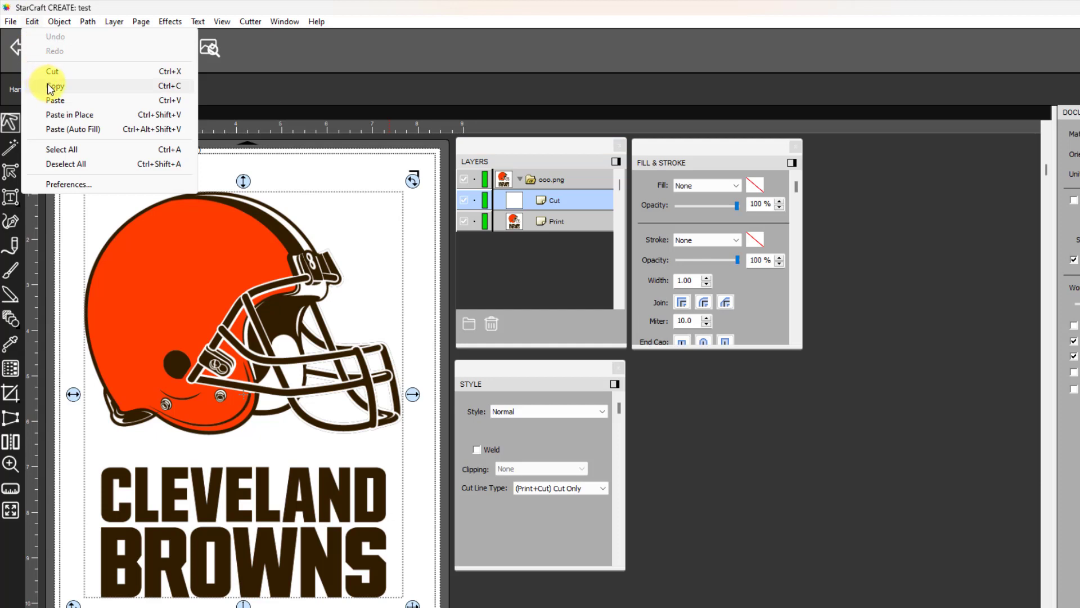
pyautogui.click(50, 87)
pyautogui.click(29, 24)
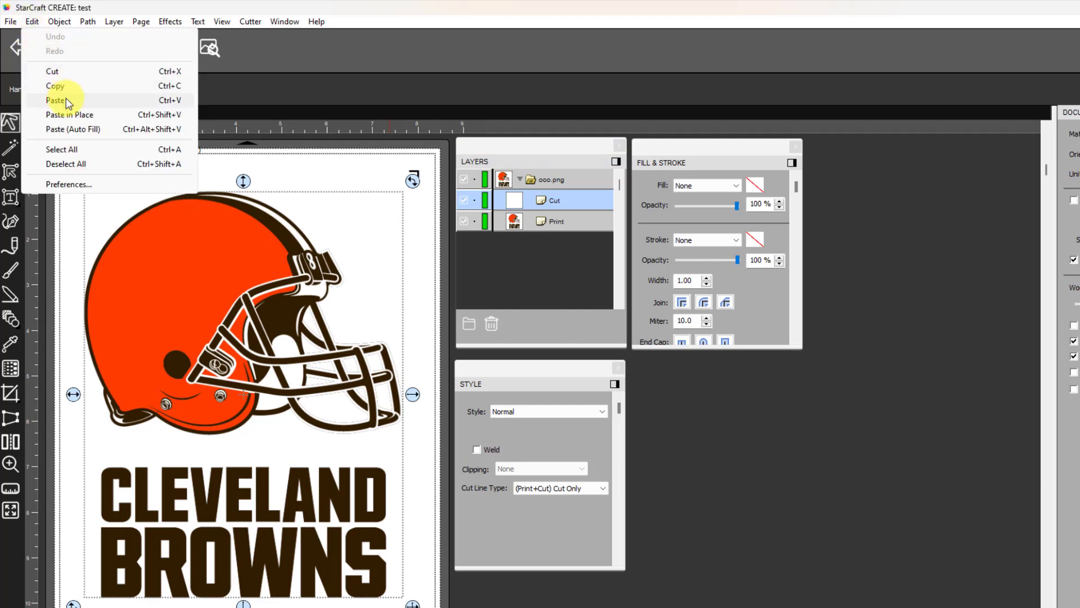
pyautogui.click(51, 114)
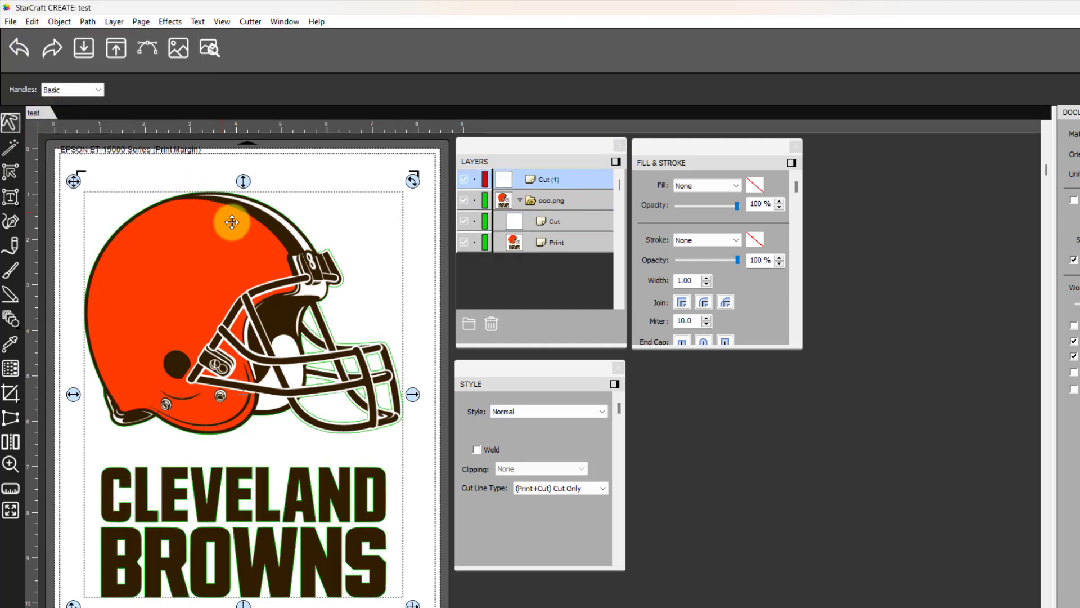
# Hide the ooo.png group and set the copied cut outline's stroke to Color
pyautogui.click(464, 201)
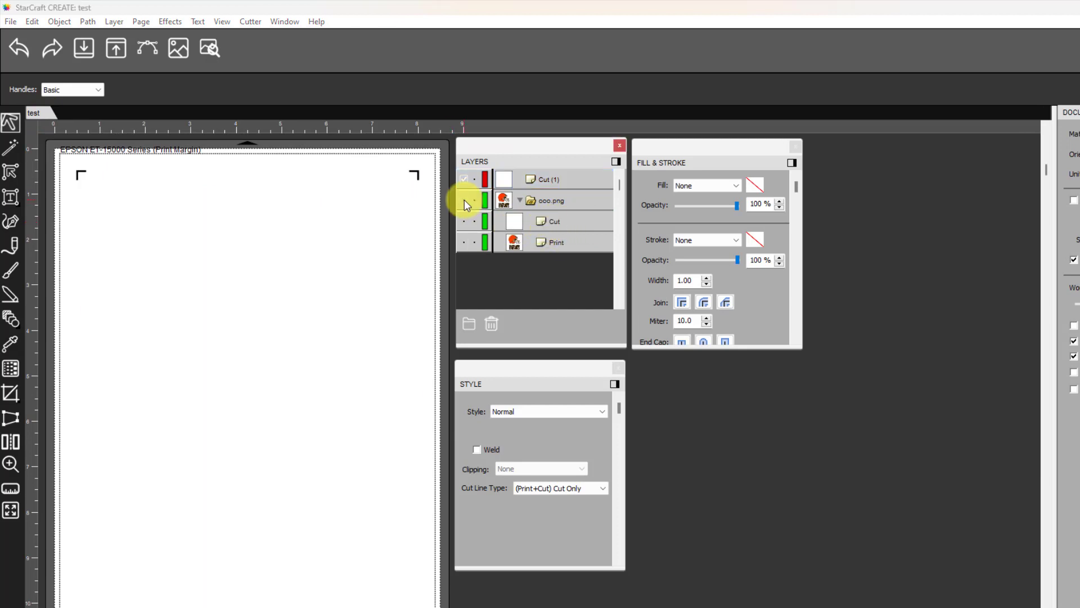
pyautogui.click(563, 179)
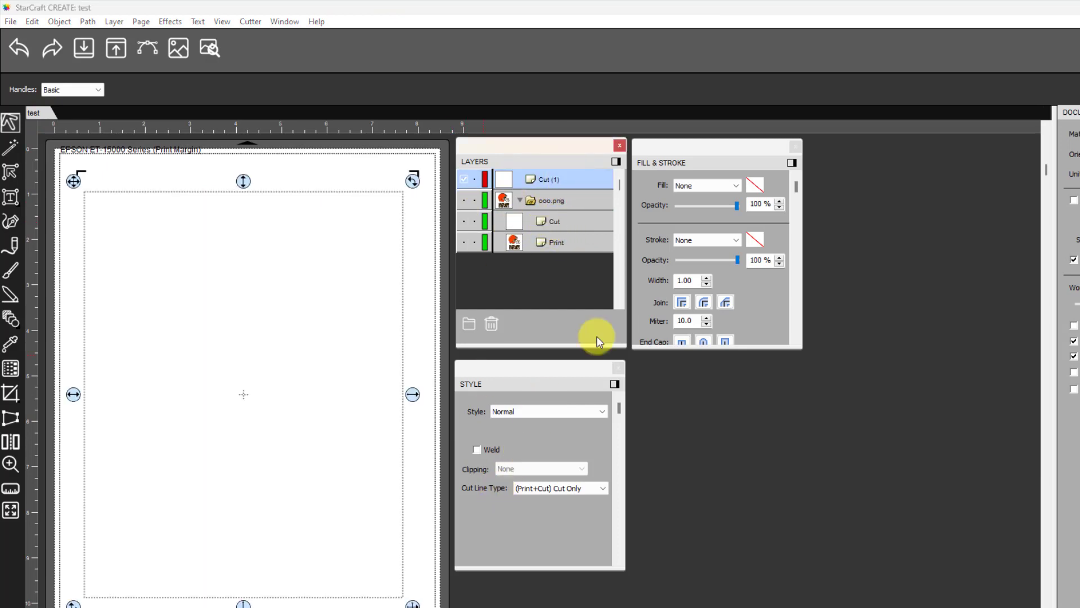
pyautogui.click(734, 240)
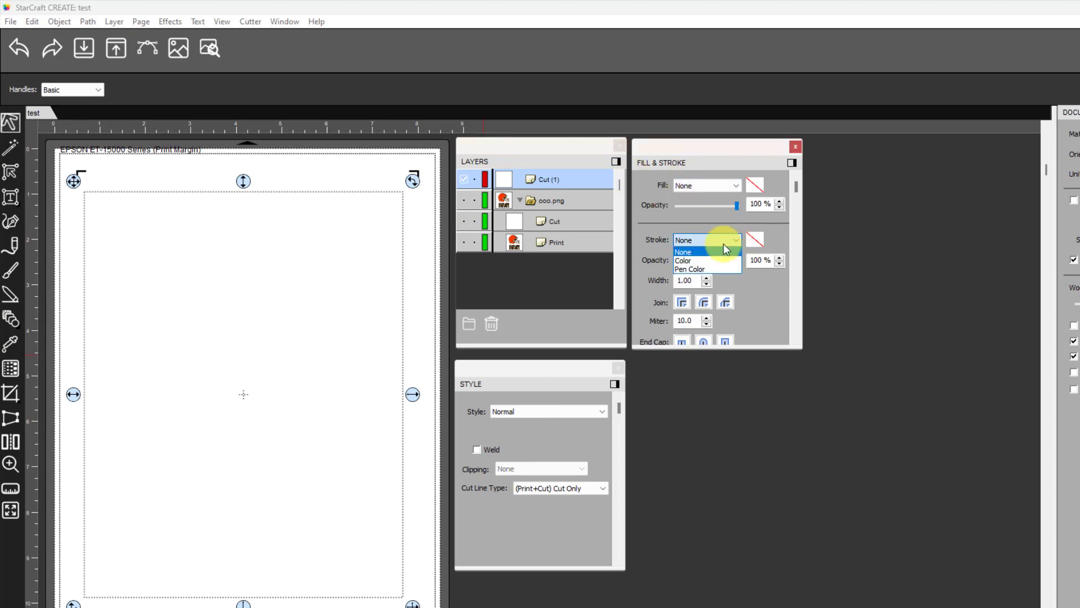
pyautogui.click(689, 260)
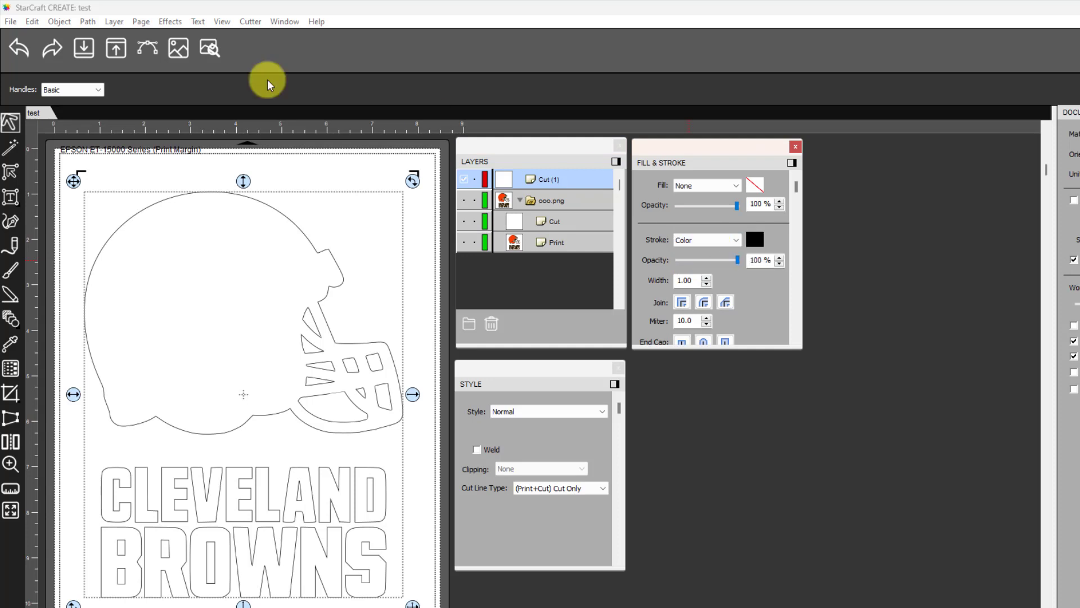
# Break apart the copied cut outline and merge all the helmet contours into one path
pyautogui.click(61, 21)
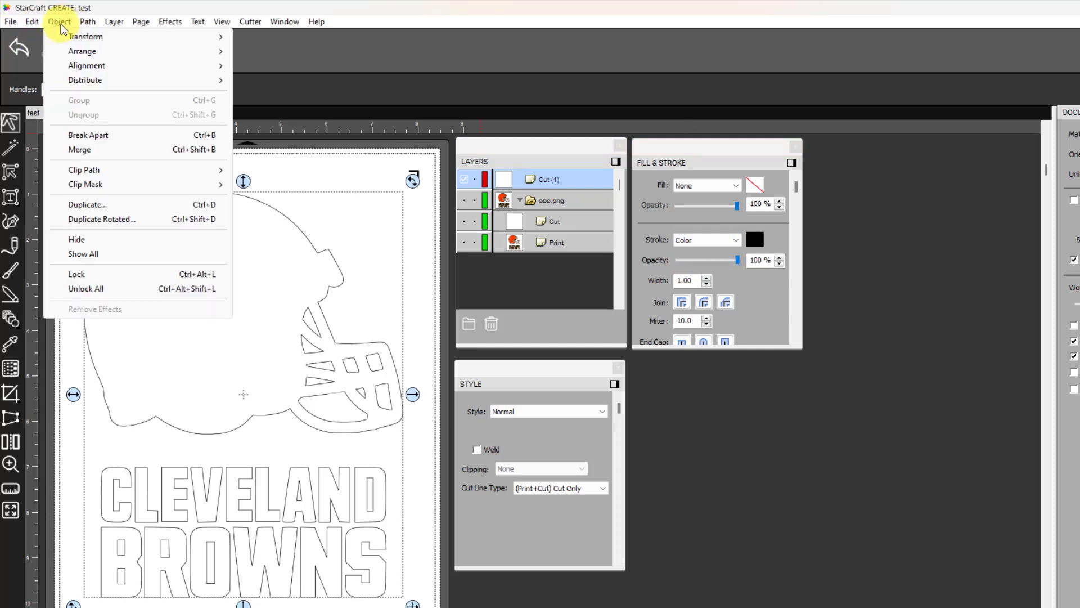
pyautogui.click(77, 136)
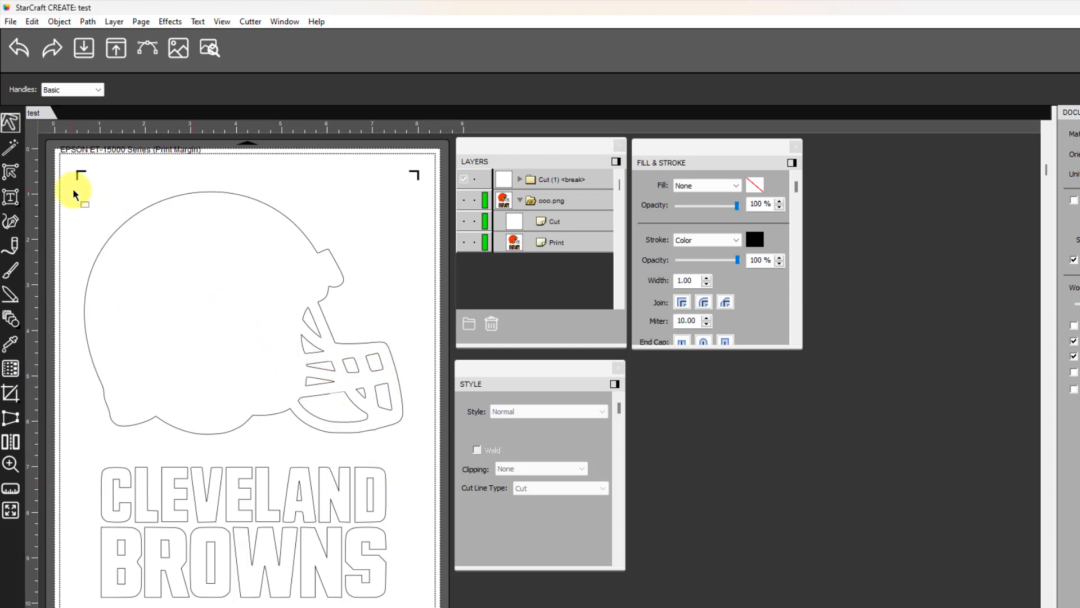
pyautogui.moveTo(66, 160); pyautogui.dragTo(417, 444)
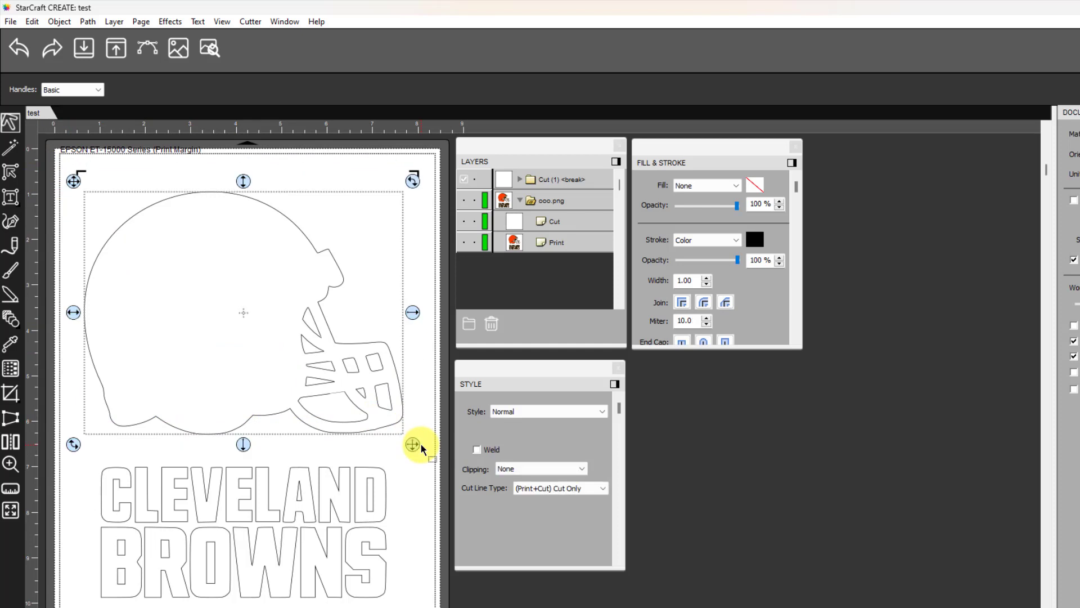
pyautogui.click(58, 22)
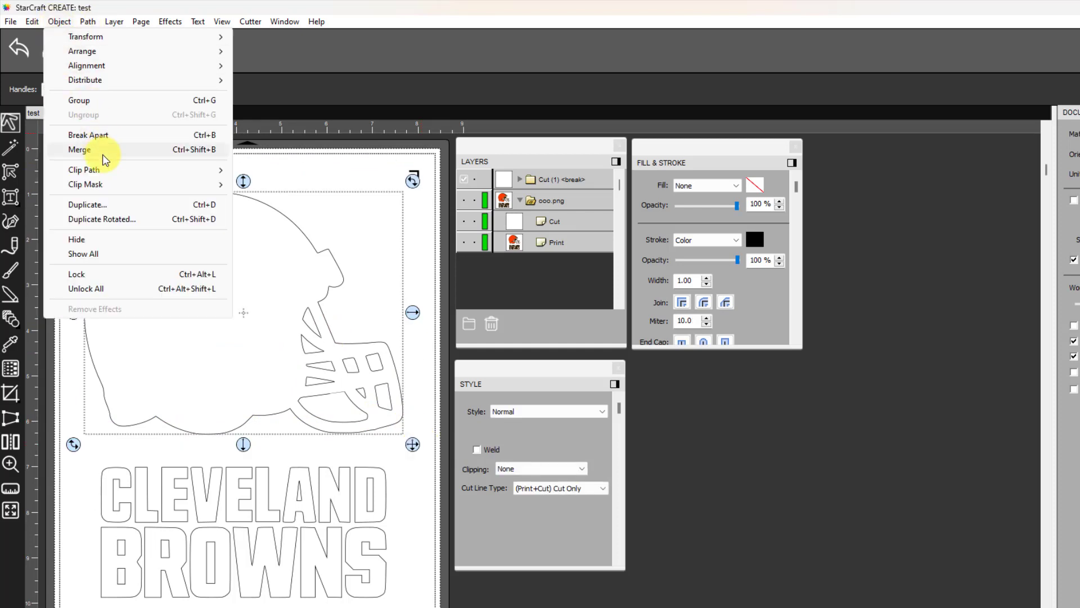
pyautogui.click(77, 148)
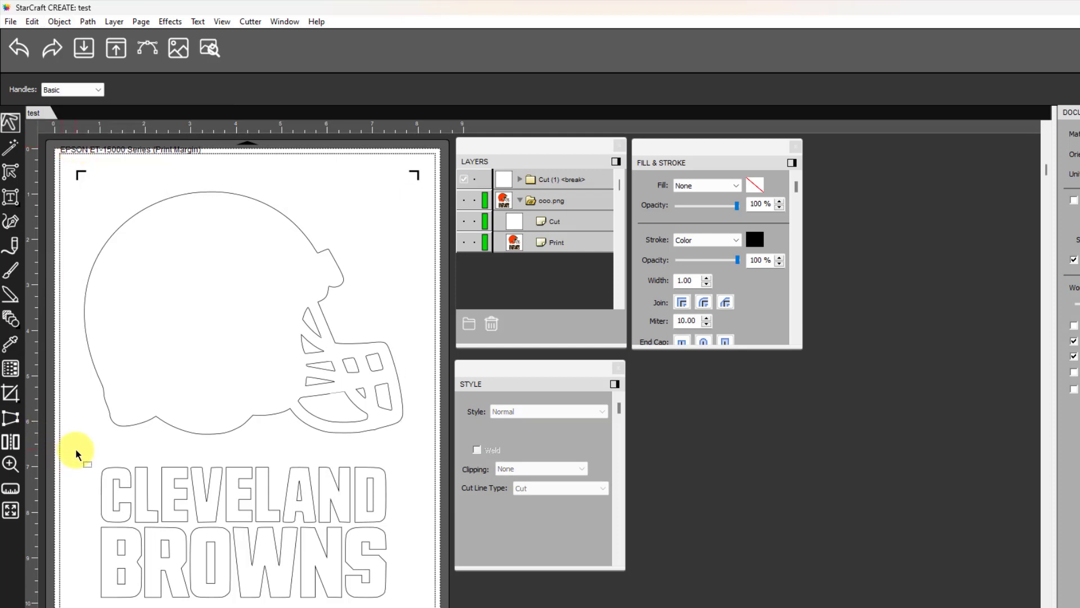
# Merge all the CLEVELAND BROWNS lettering contours into one path
pyautogui.moveTo(77, 454); pyautogui.dragTo(413, 593)
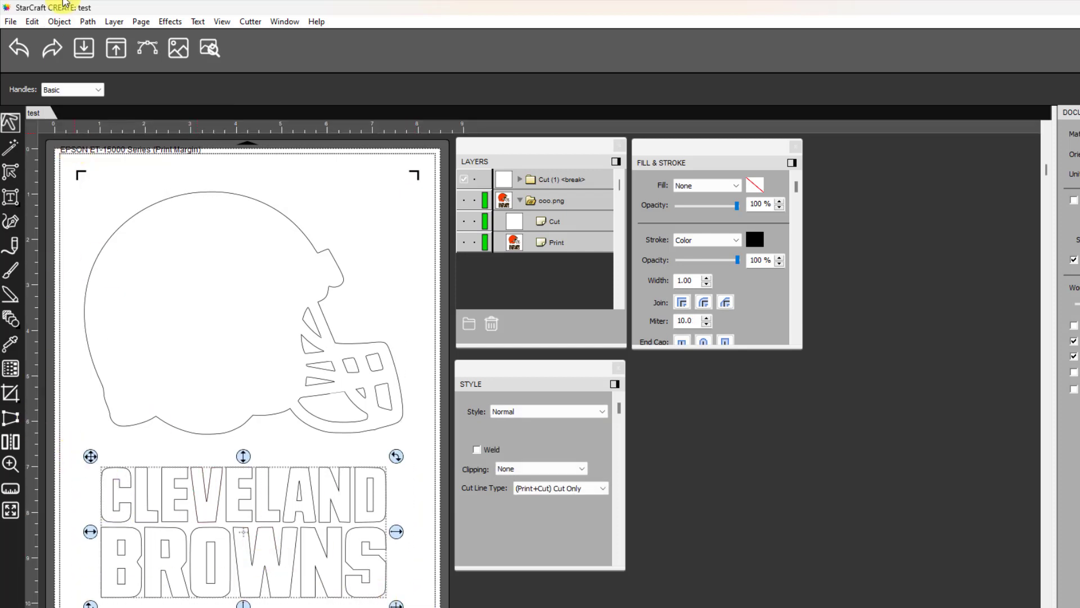
pyautogui.click(59, 21)
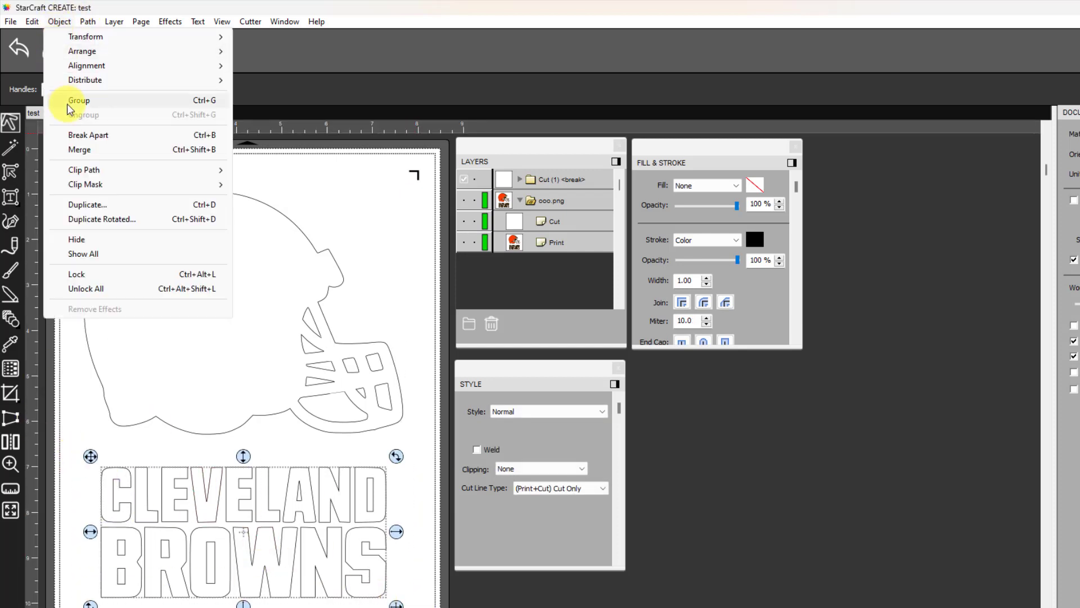
pyautogui.click(70, 146)
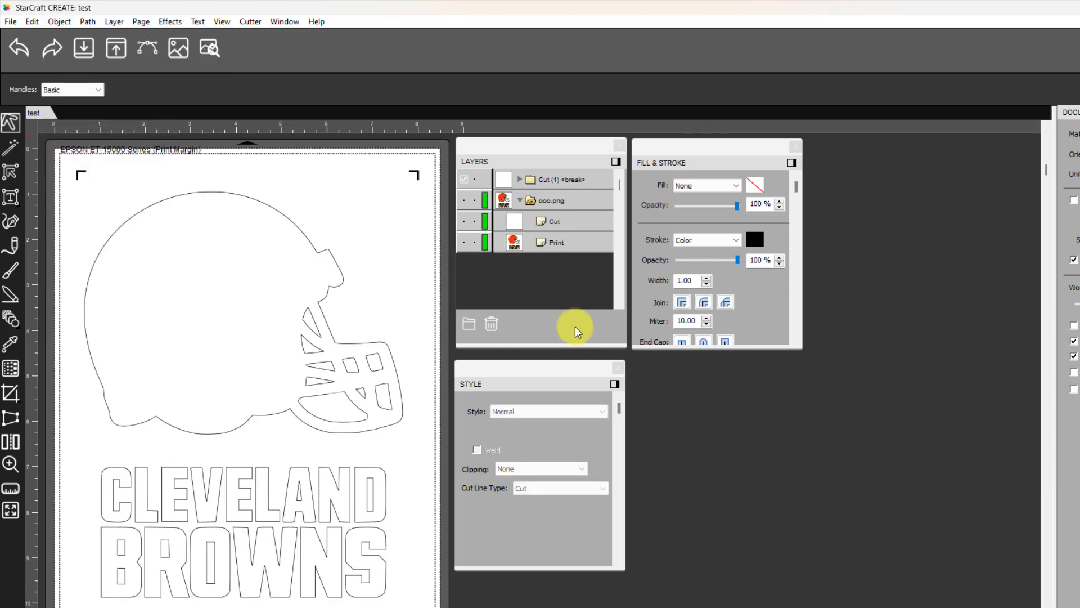
# Identify the merged layers in the broken-apart group and rename the helmet outline's layer to Helmet
pyautogui.click(521, 179)
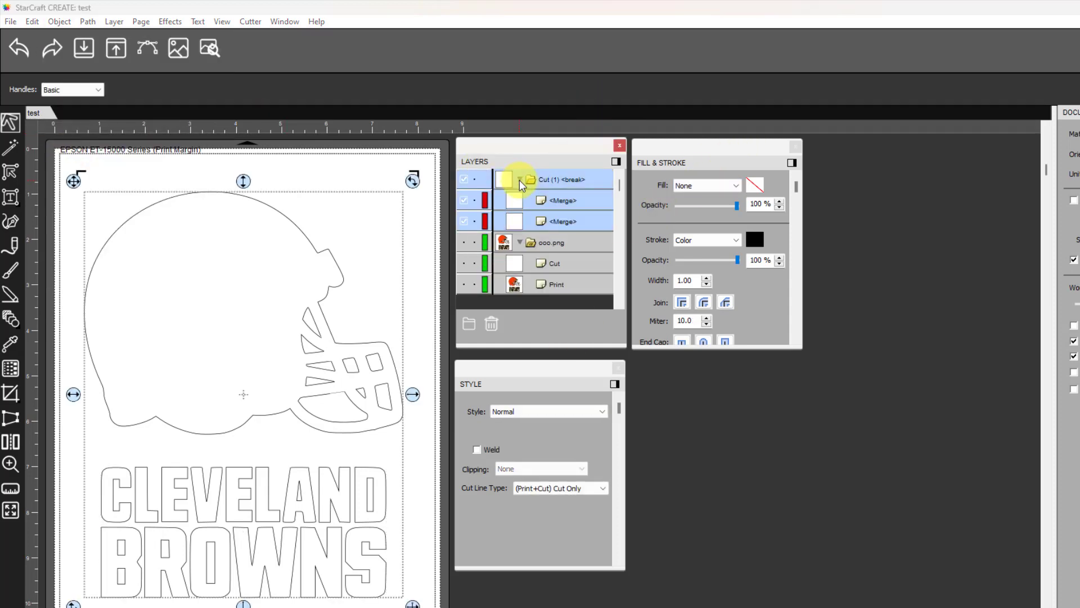
pyautogui.click(562, 202)
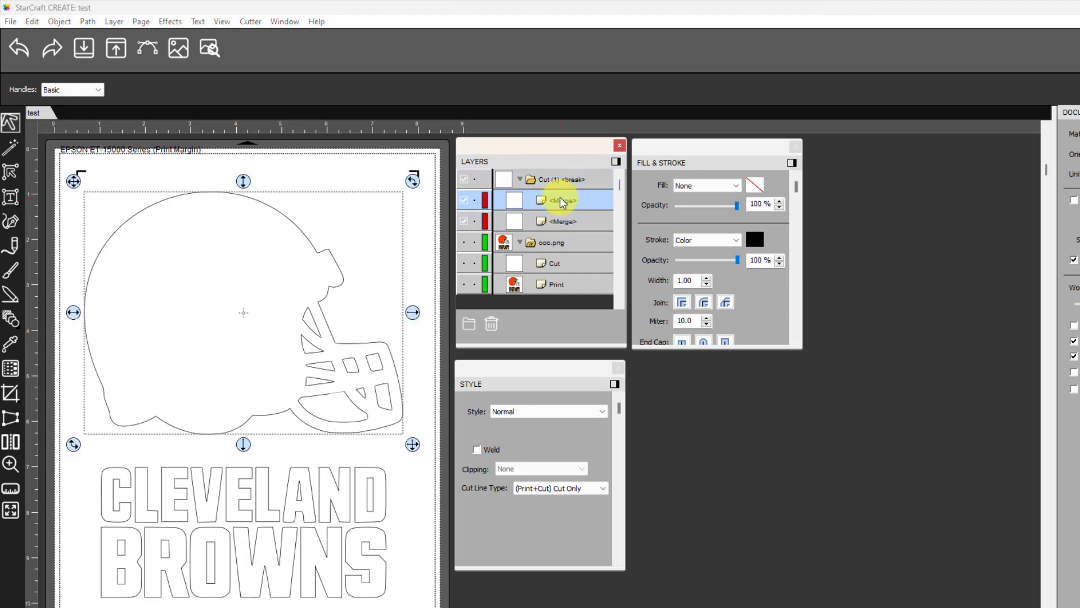
pyautogui.click(560, 221)
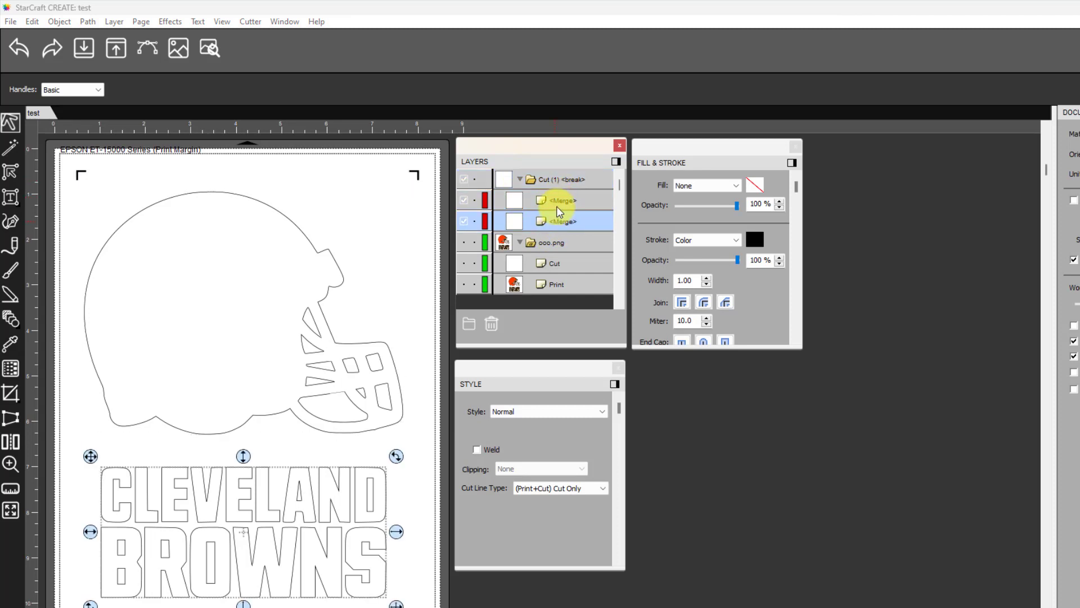
pyautogui.click(560, 203)
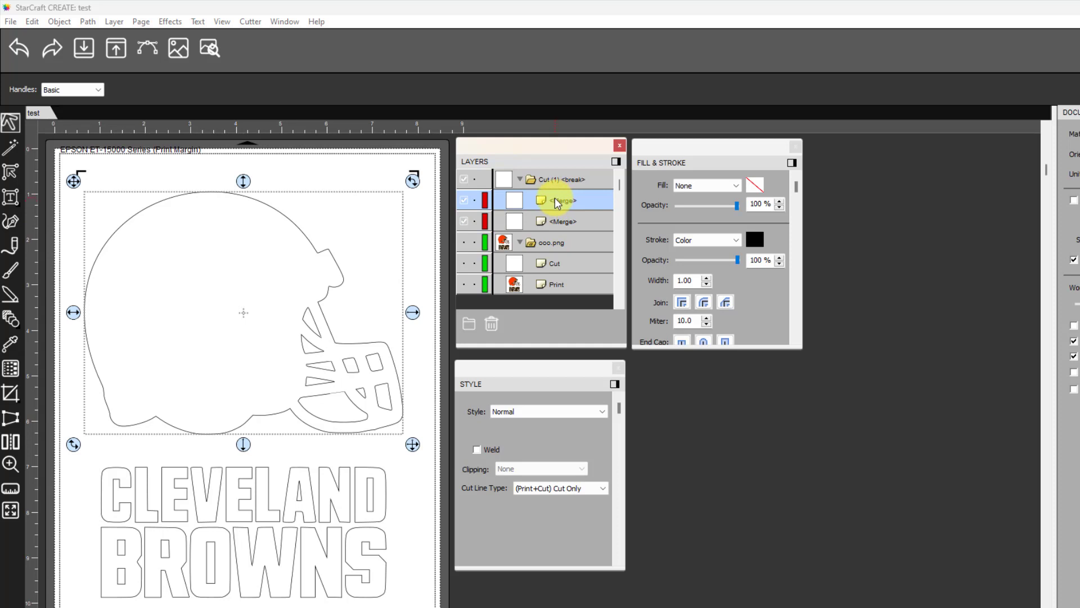
pyautogui.doubleClick(557, 203)
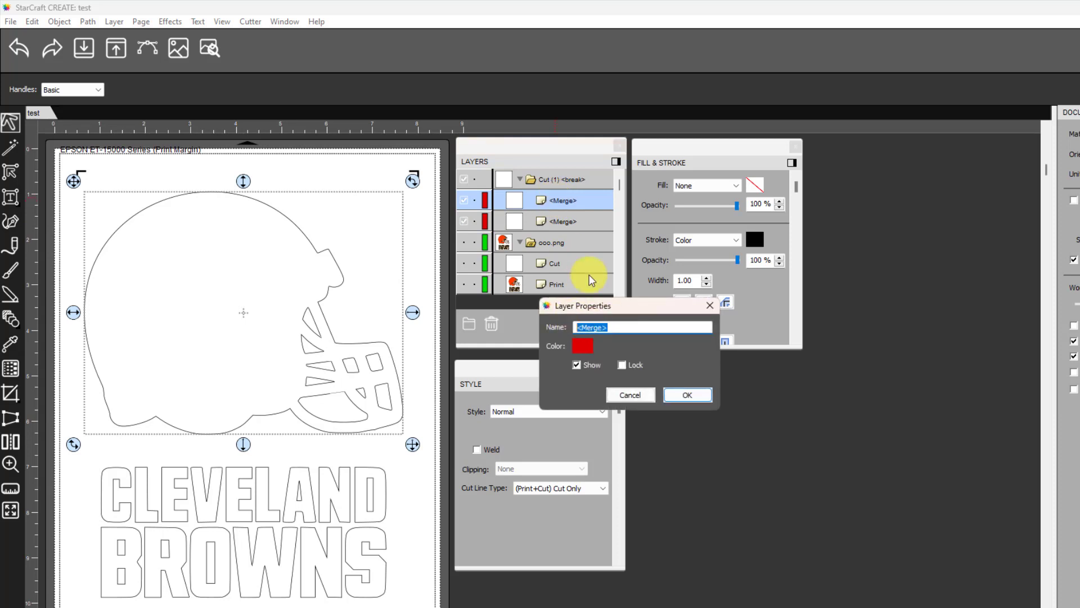
pyautogui.write('Helmet')
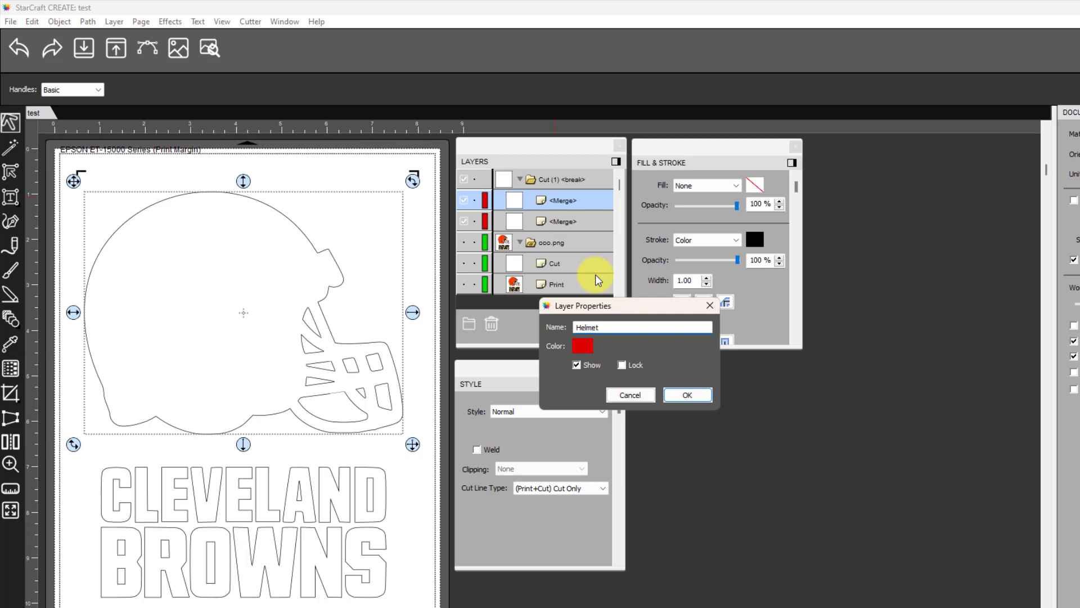
pyautogui.click(694, 397)
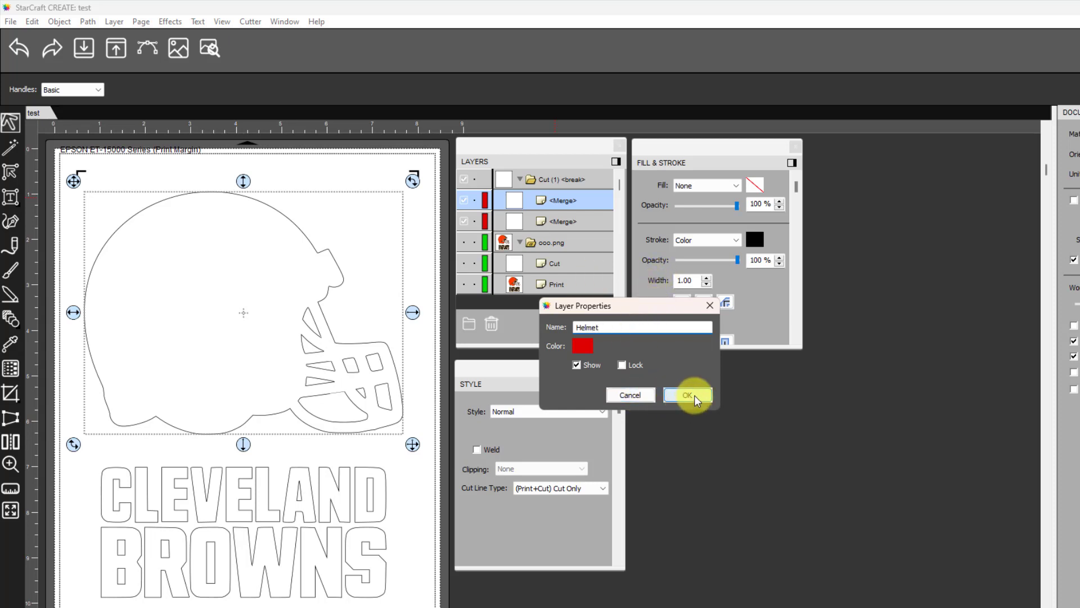
# Rename the merged lettering layer to Letters
pyautogui.click(560, 224)
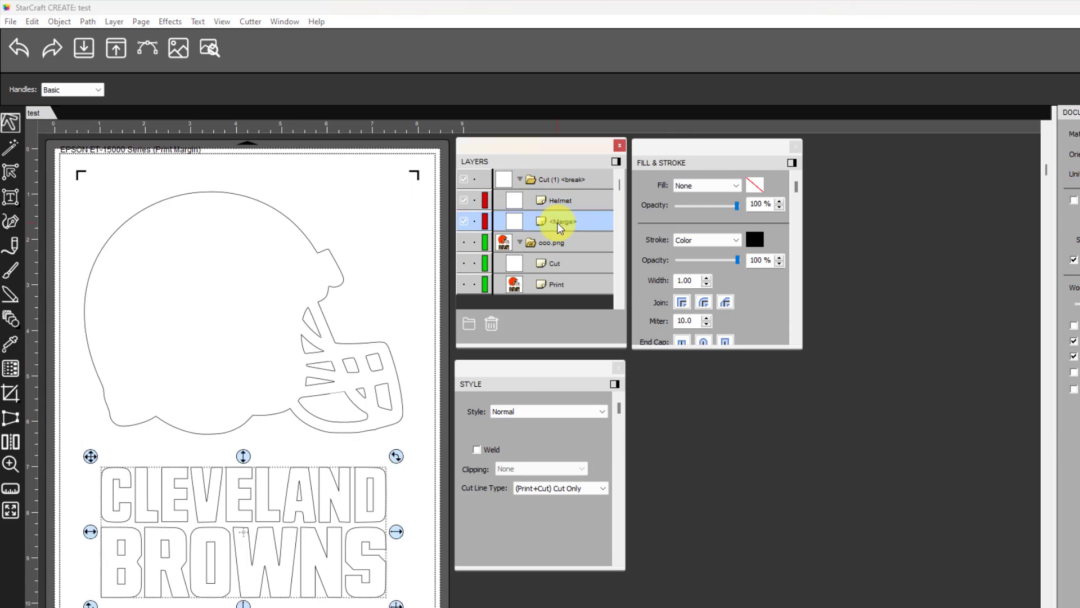
pyautogui.doubleClick(560, 223)
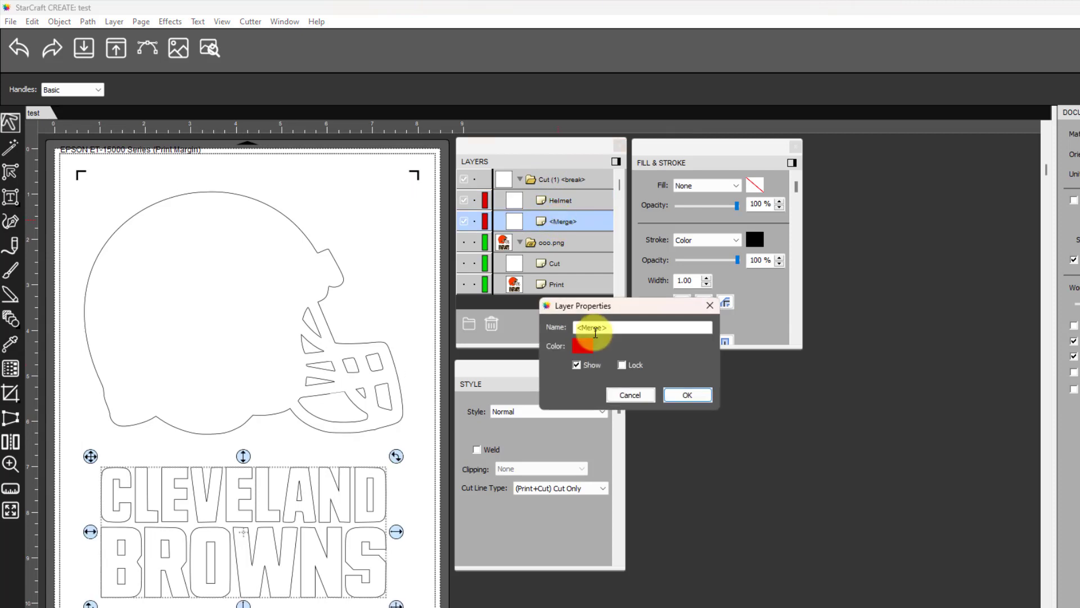
pyautogui.click(623, 327)
pyautogui.doubleClick(622, 327)
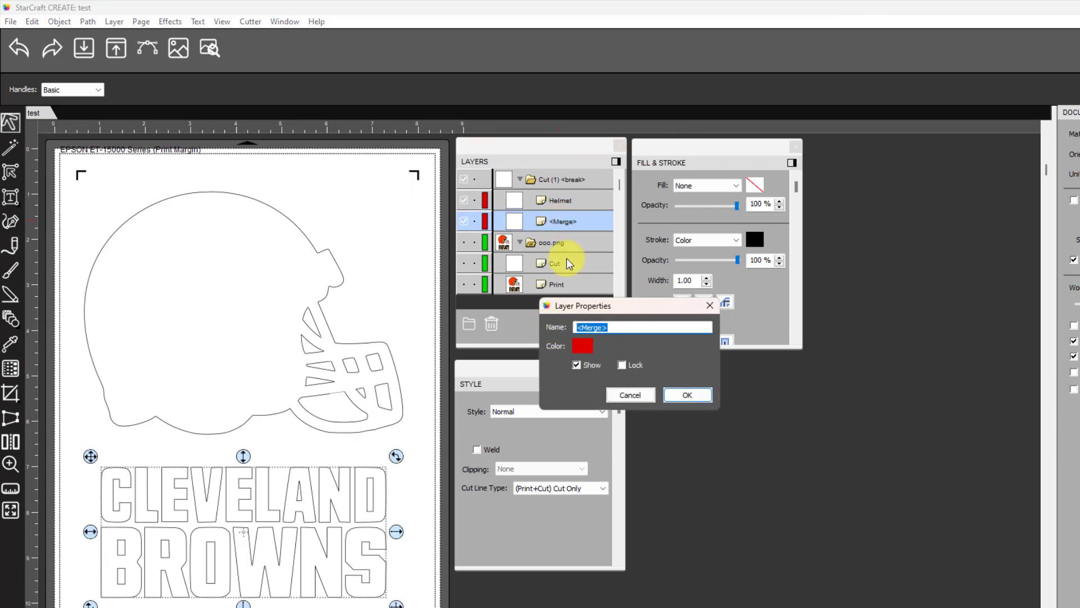
pyautogui.write('Letters')
pyautogui.press('Return')
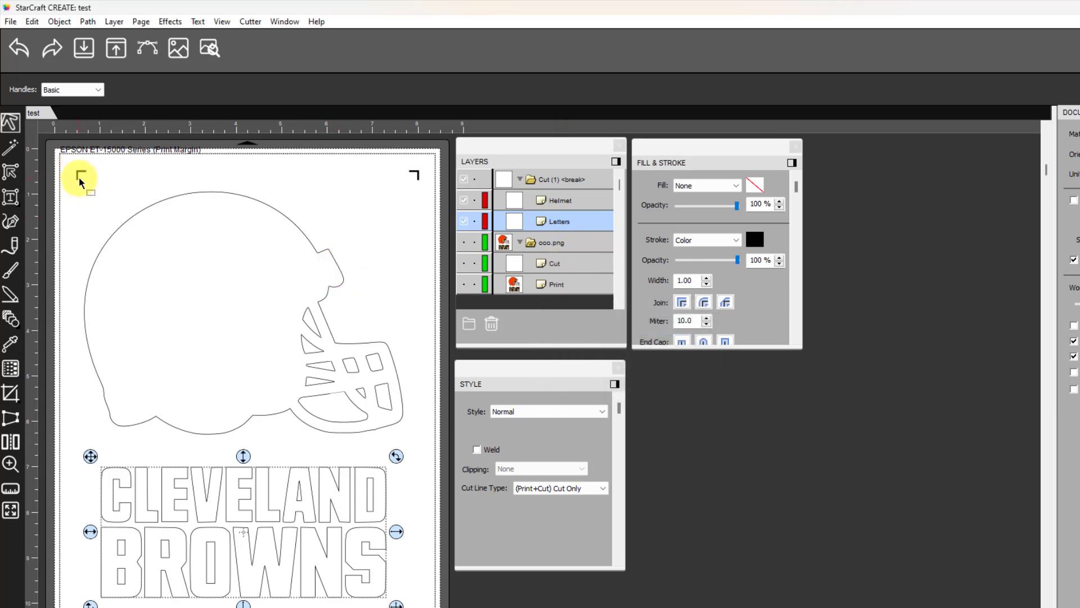
# Leave the helmet outline's cut line type as is and set the Letters outline's cut line type to Cut
pyautogui.moveTo(79, 179); pyautogui.dragTo(430, 453)
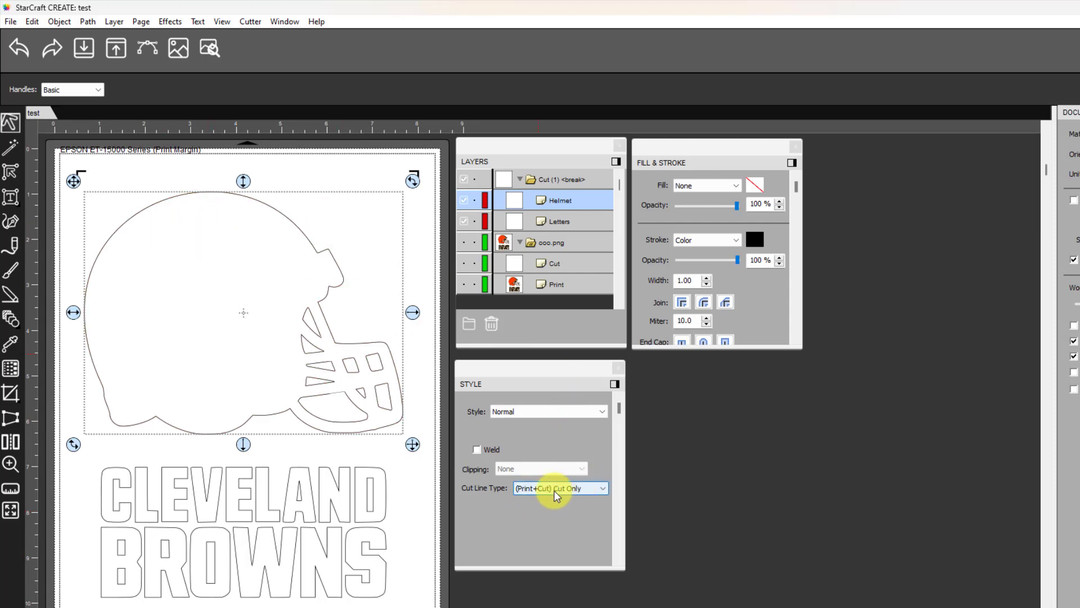
pyautogui.moveTo(414, 598); pyautogui.dragTo(82, 448)
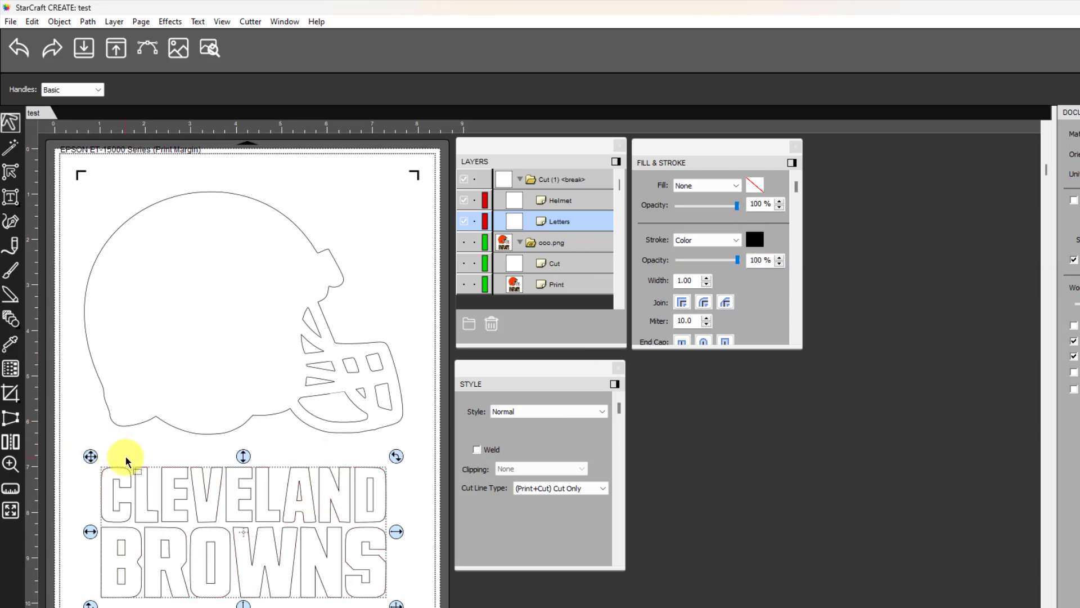
pyautogui.click(604, 491)
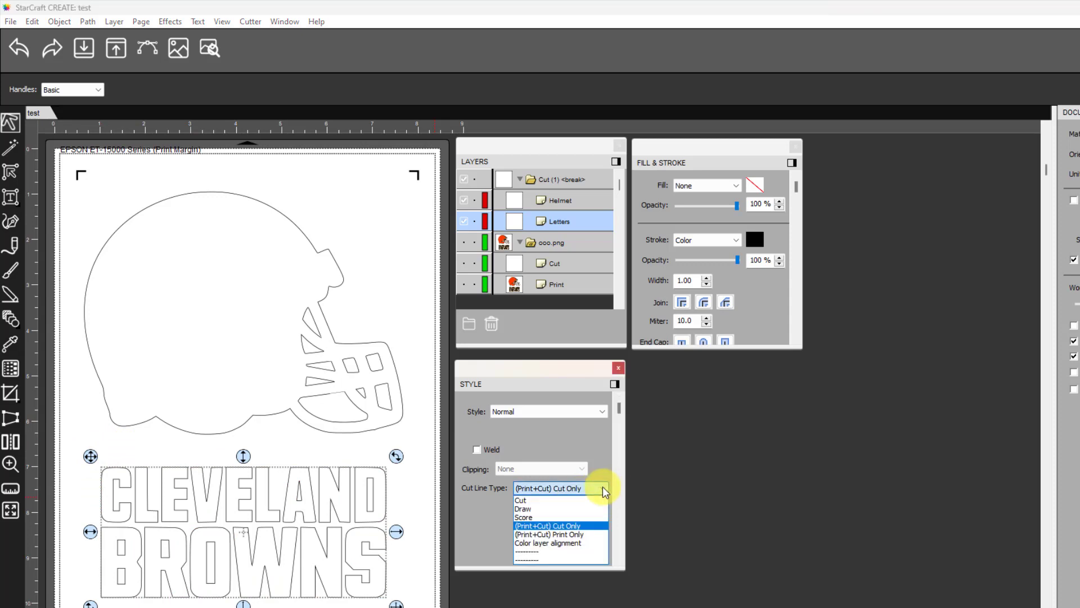
pyautogui.click(521, 501)
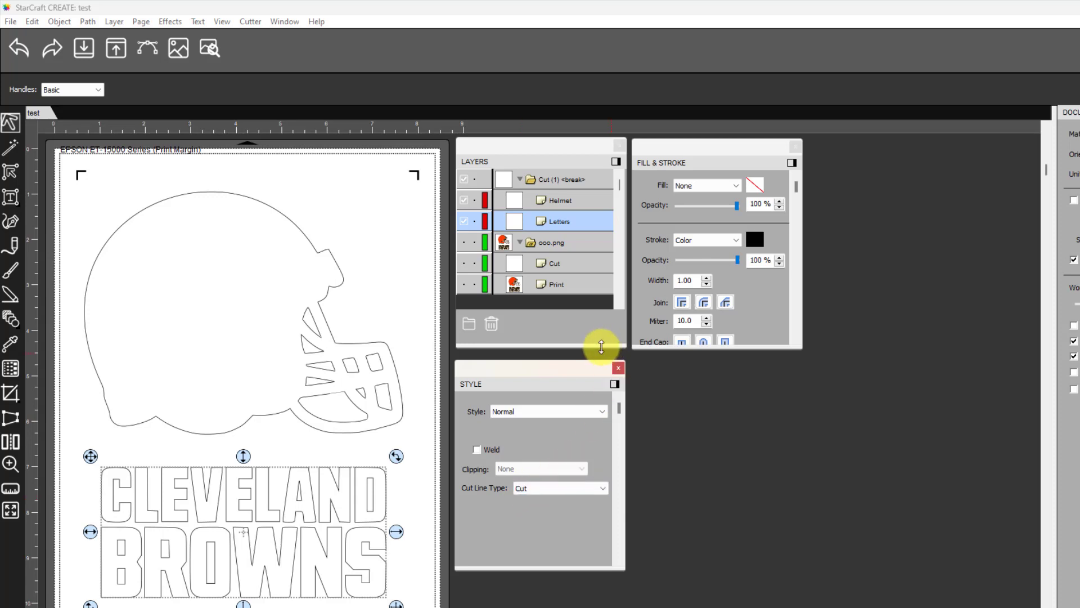
# Make the original ooo.png group and its layers visible again
pyautogui.click(463, 286)
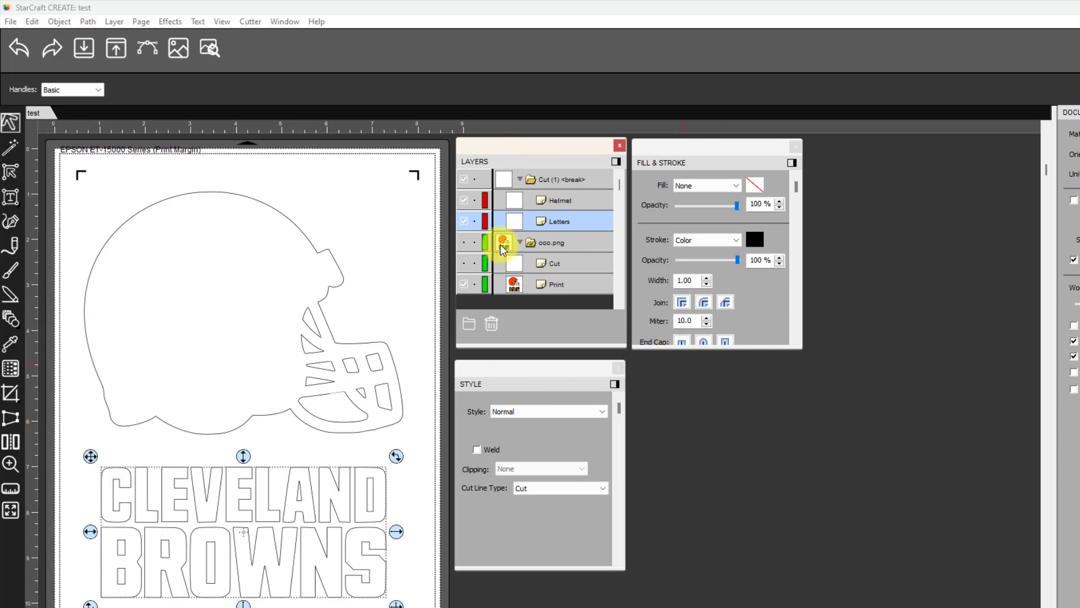
pyautogui.click(464, 243)
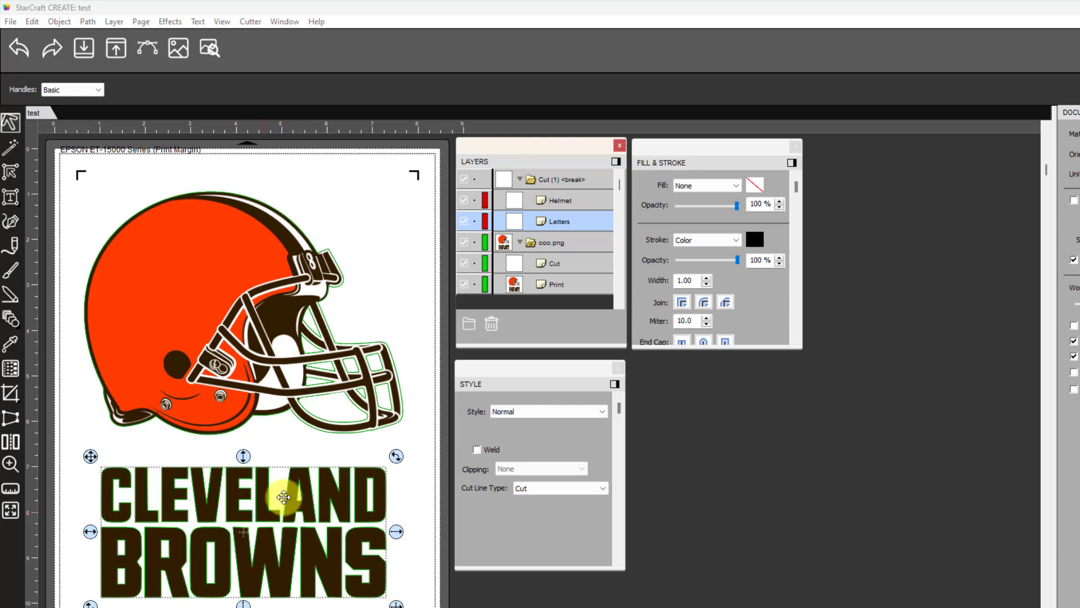
# Trace the Print layer's image in Single color mode, using the dark brown of the lettering as the trace color
pyautogui.click(548, 283)
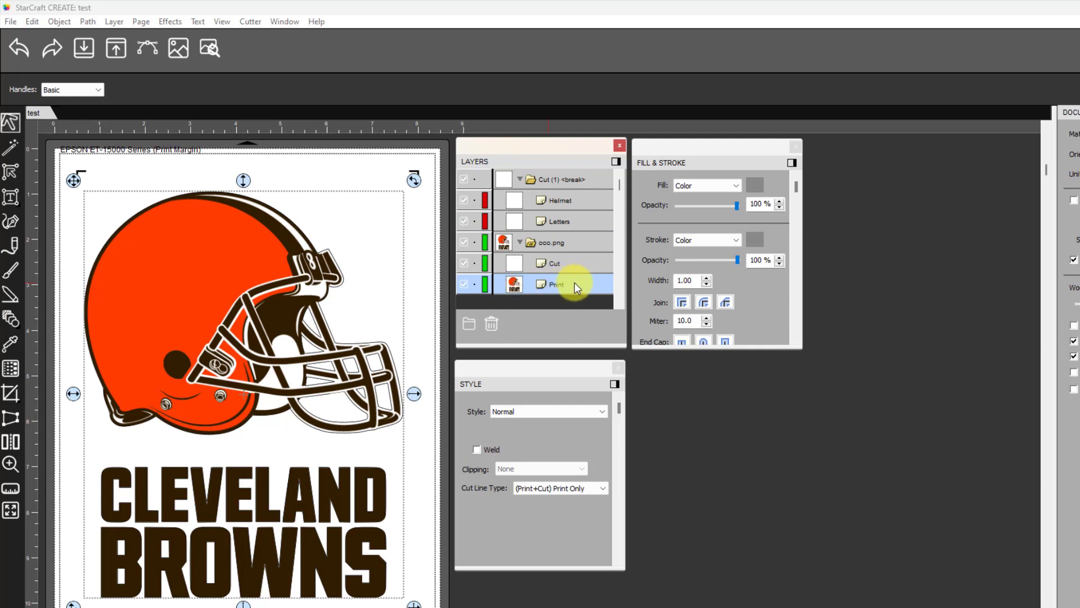
pyautogui.click(146, 54)
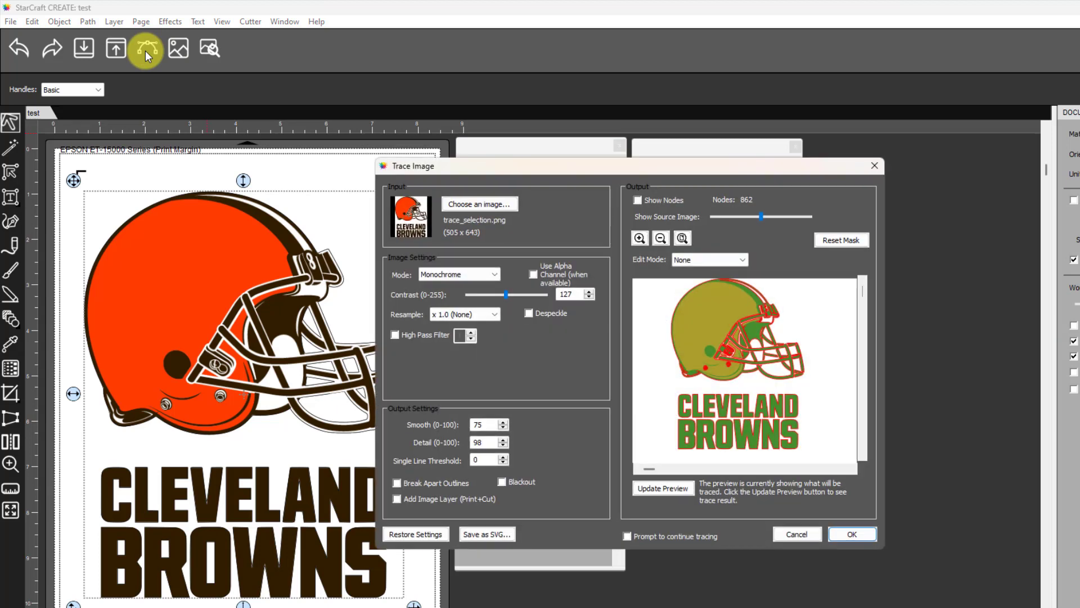
pyautogui.click(497, 275)
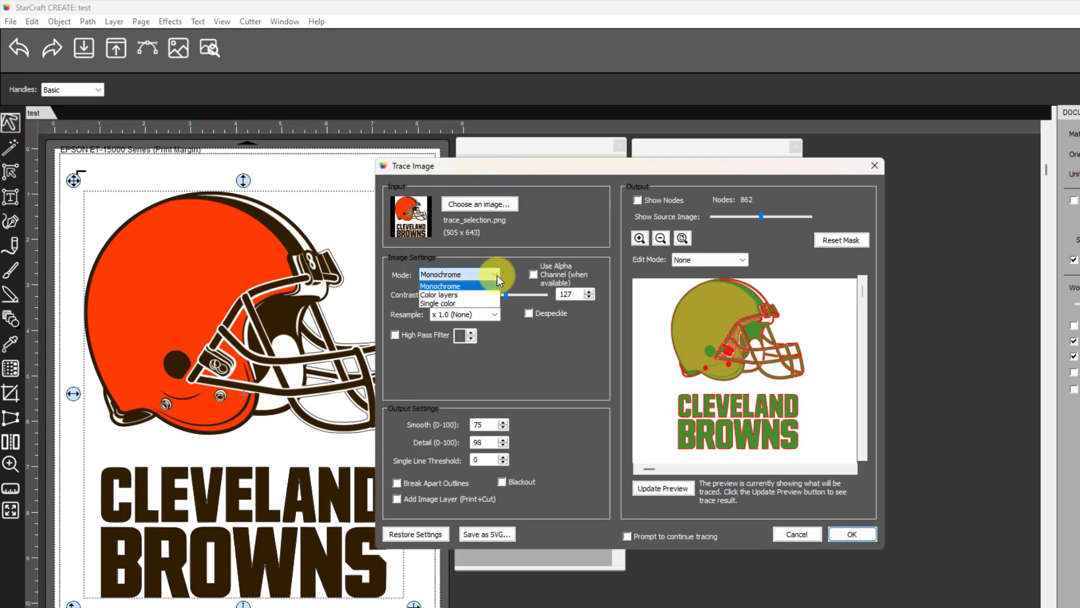
pyautogui.click(447, 304)
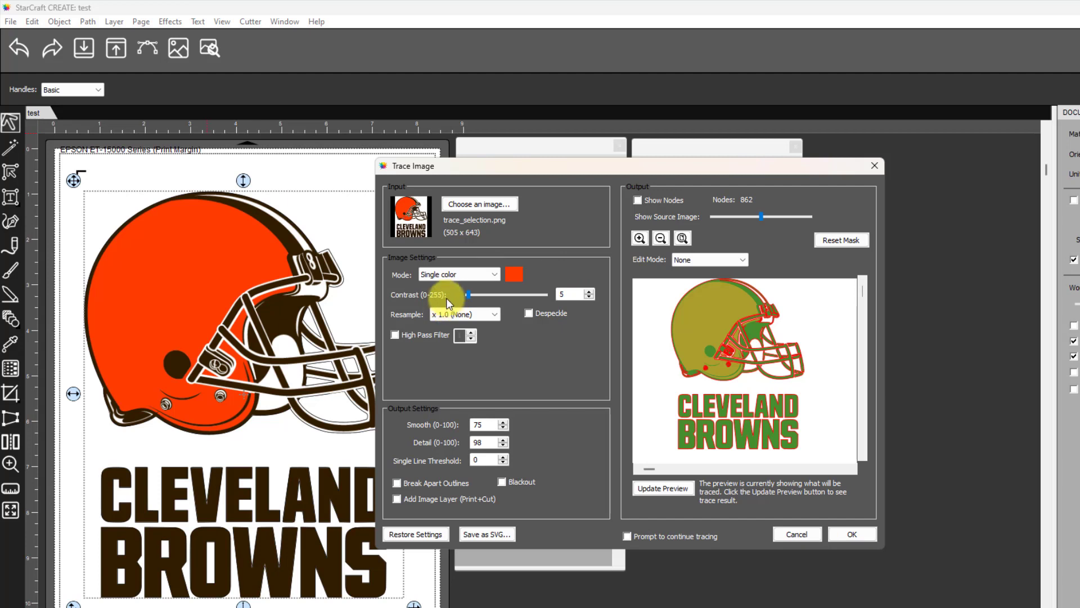
pyautogui.click(514, 275)
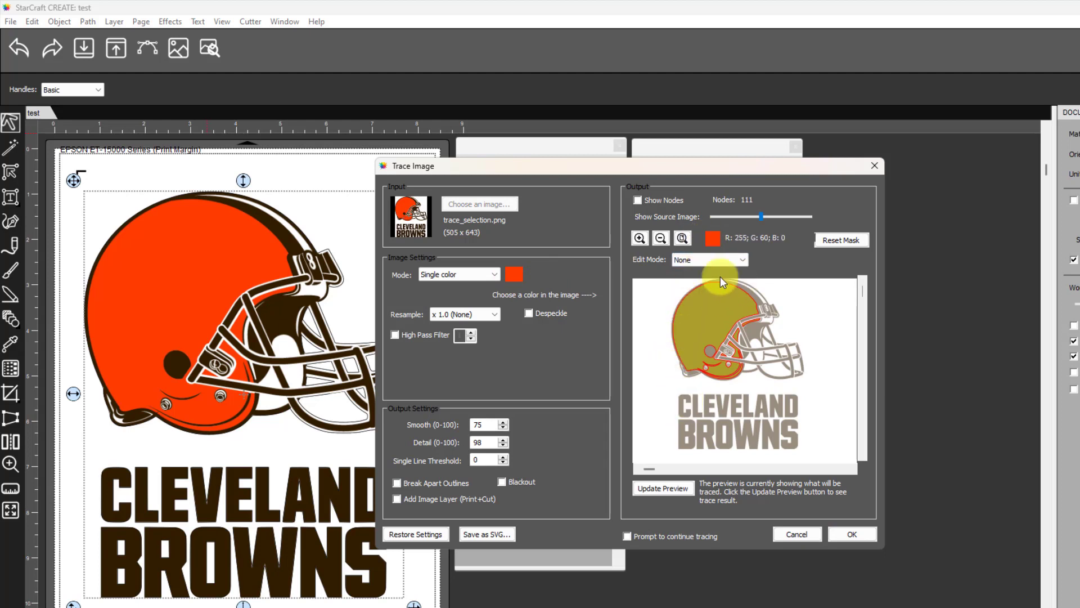
pyautogui.click(681, 399)
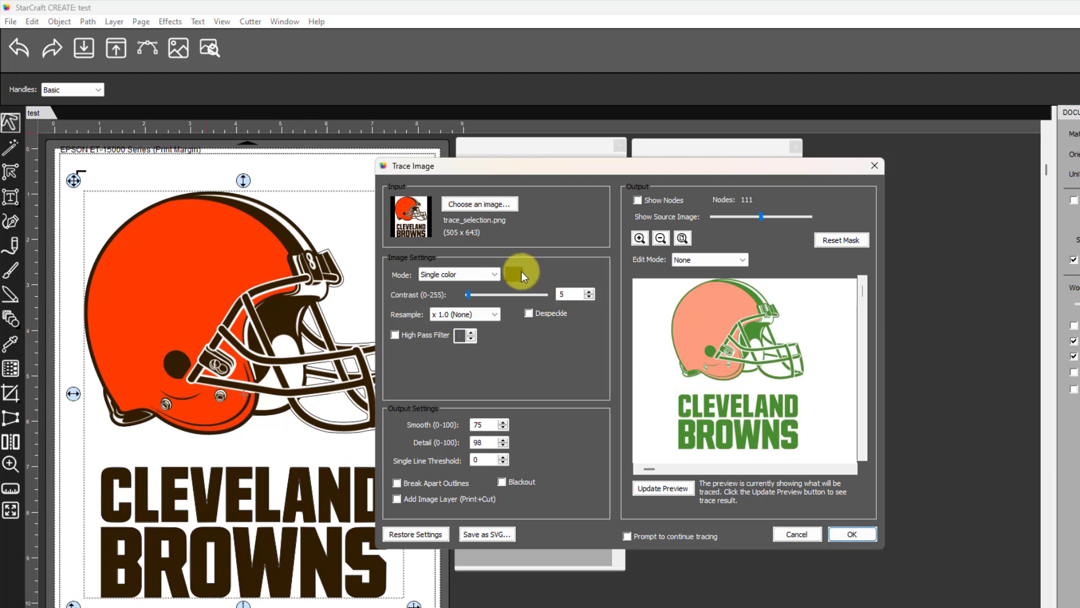
pyautogui.click(859, 538)
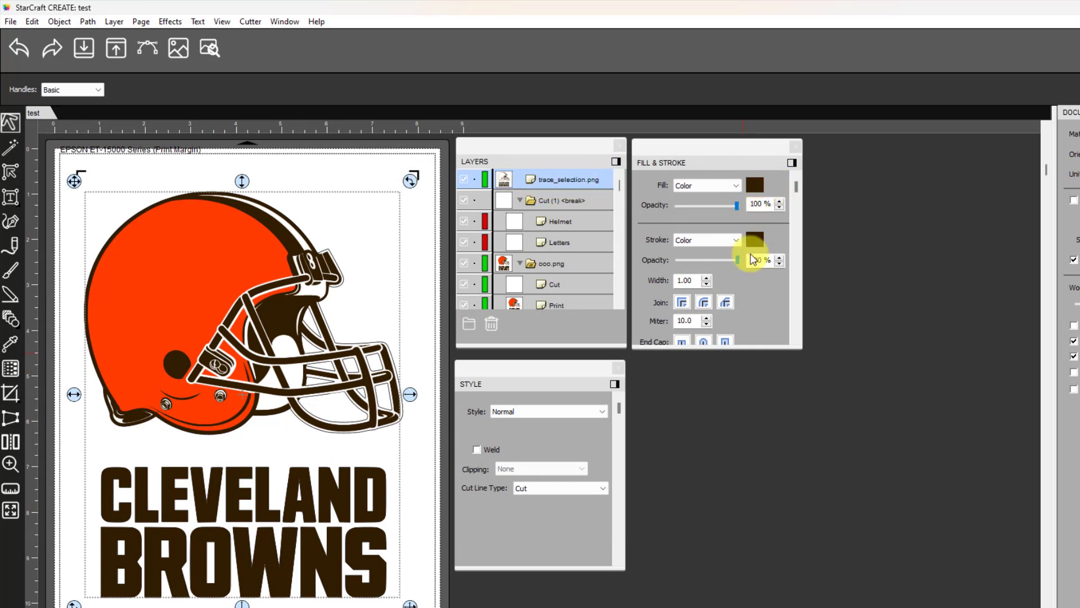
# Save the trace's brown stroke color 311D00 as a custom color and delete the trace_selection.png layer
pyautogui.click(757, 242)
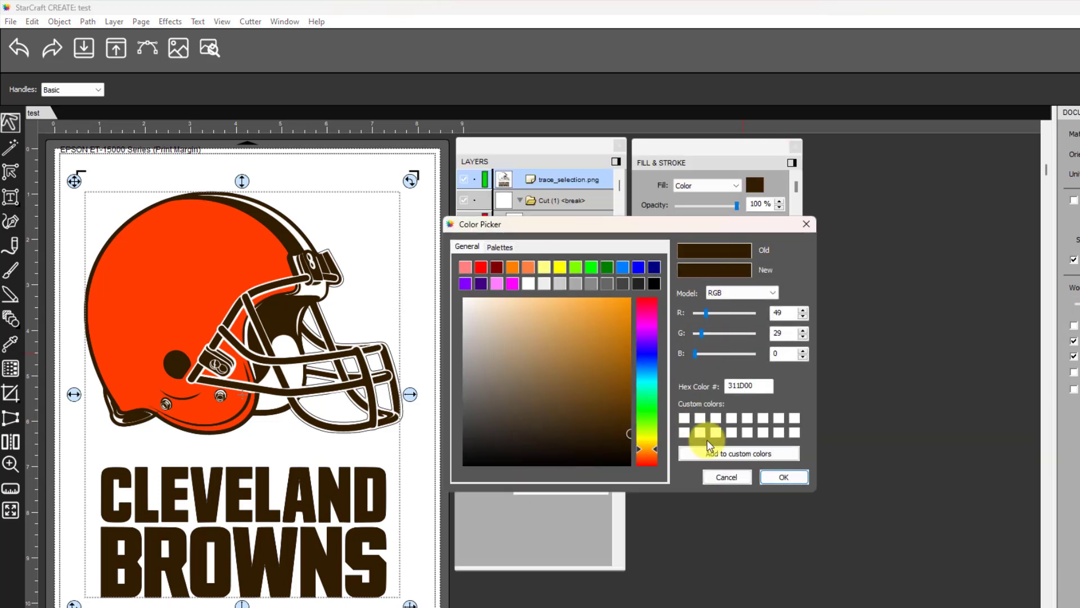
pyautogui.click(733, 455)
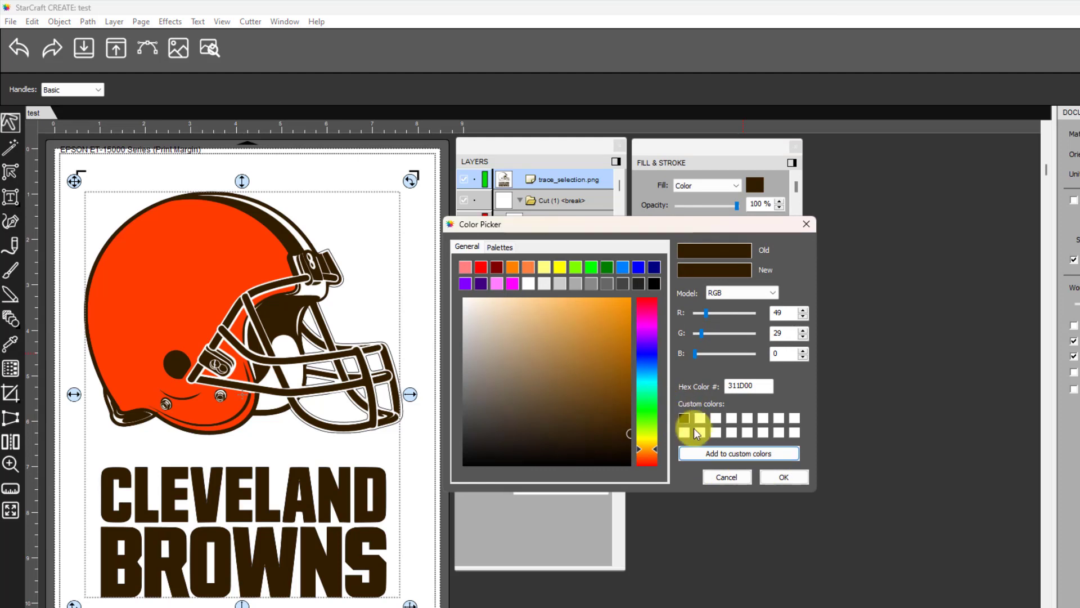
pyautogui.click(774, 476)
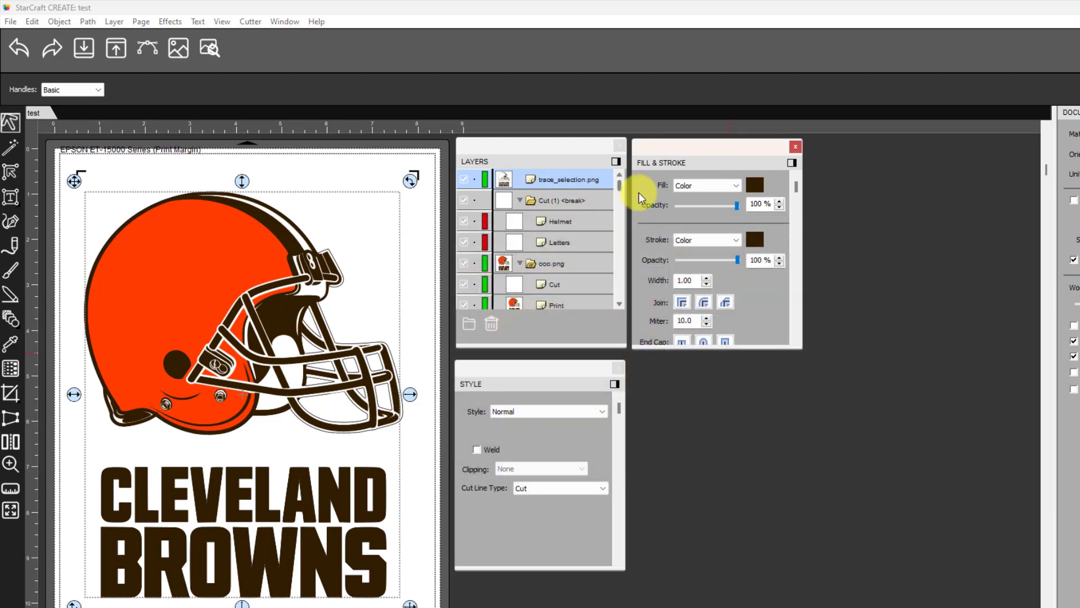
pyautogui.click(489, 328)
pyautogui.click(489, 328)
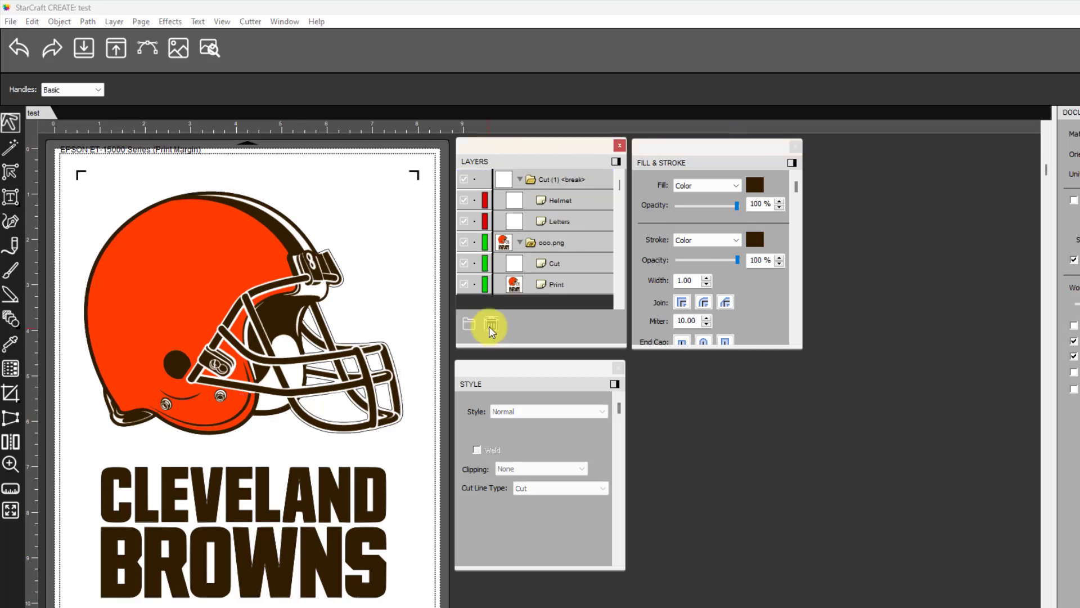
# Set the Letters layer's stroke to the saved brown 311D00 with a width of 4.00
pyautogui.click(557, 223)
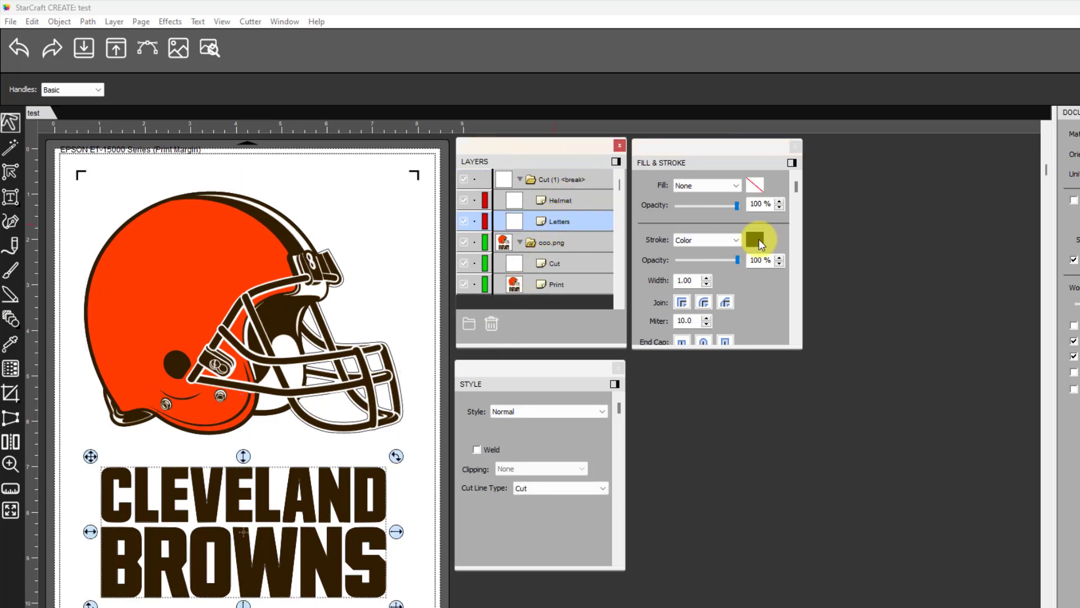
pyautogui.click(760, 242)
pyautogui.click(684, 418)
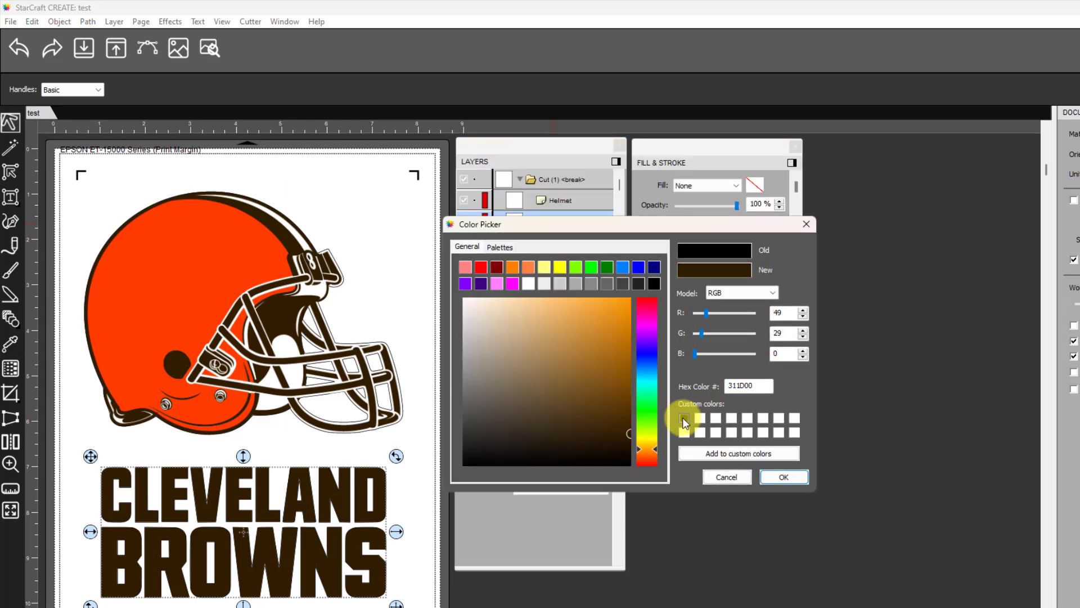
pyautogui.click(785, 476)
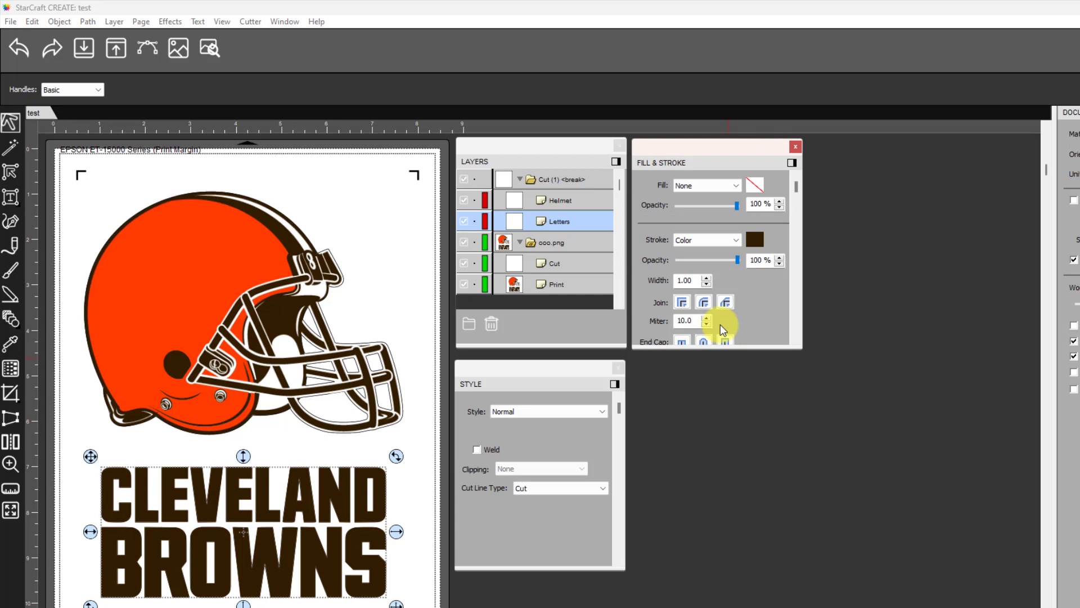
pyautogui.click(707, 278)
pyautogui.click(707, 278)
pyautogui.click(707, 278)
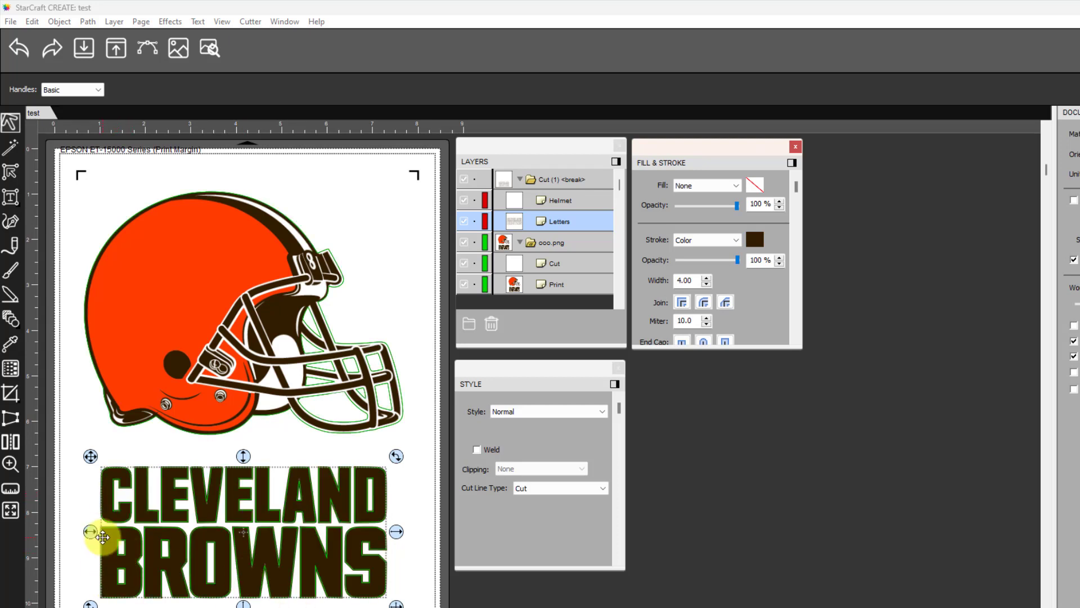
# Examine the thickened stroke around the first letter C up close, with the floating panels moved aside
pyautogui.click(10, 463)
pyautogui.moveTo(92, 457); pyautogui.dragTo(144, 506)
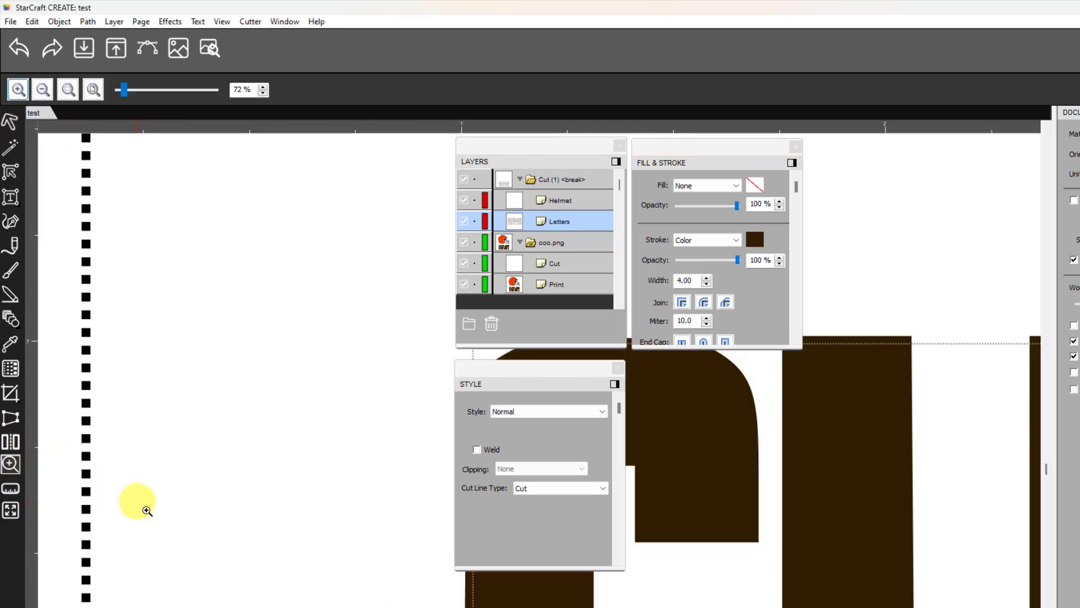
pyautogui.moveTo(563, 377); pyautogui.dragTo(318, 324)
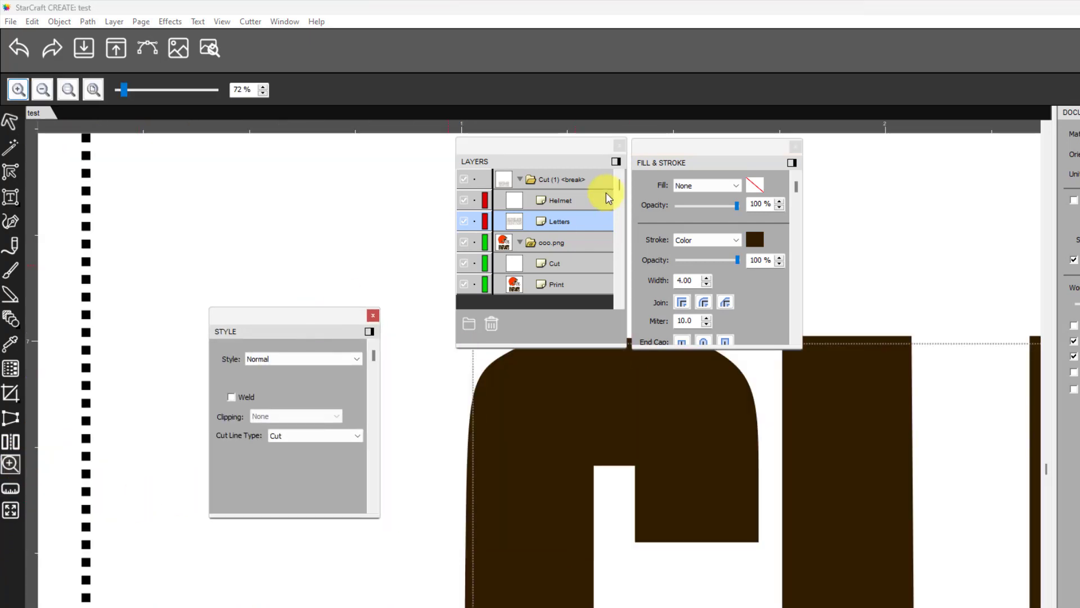
pyautogui.moveTo(545, 145); pyautogui.dragTo(353, 143)
pyautogui.moveTo(747, 156); pyautogui.dragTo(538, 145)
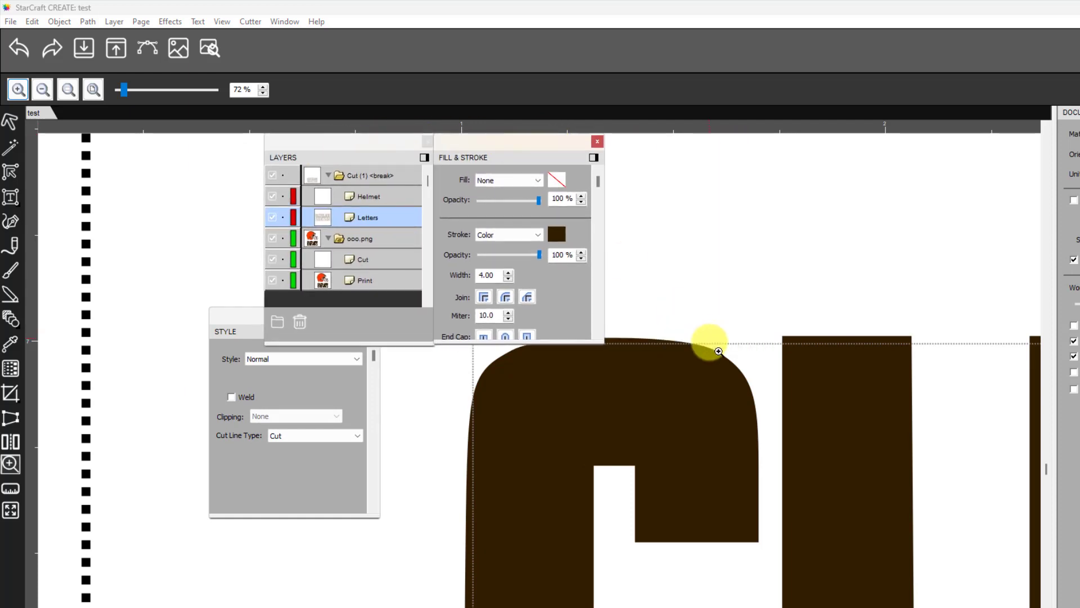
pyautogui.click(10, 121)
pyautogui.click(524, 426)
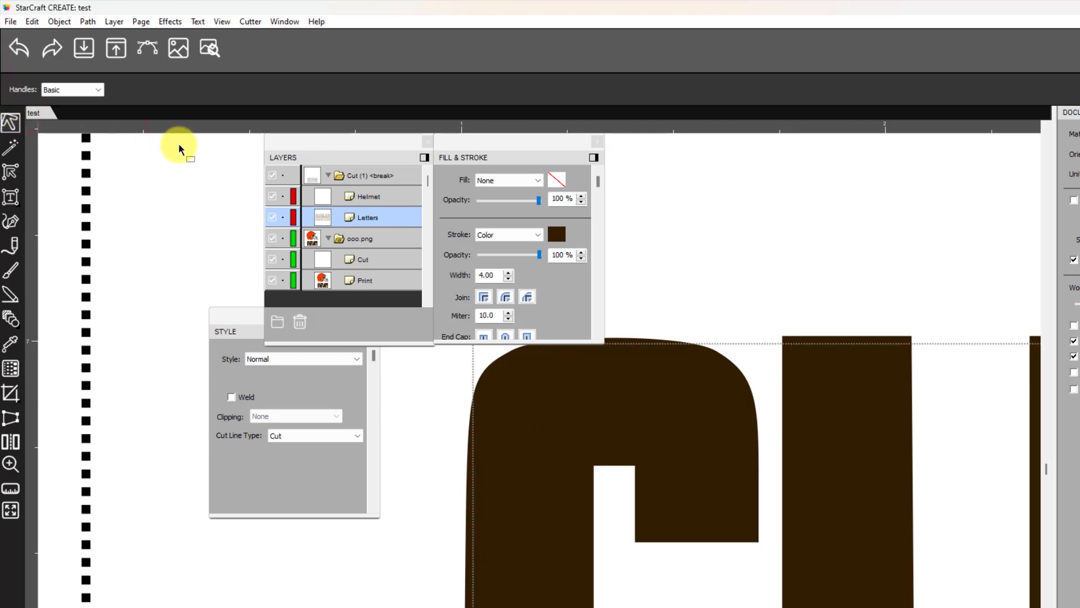
# Move the Layers and Style panels off the artwork and delete the Cut layer from the ooo.png group
pyautogui.hotkey('ctrl', '0')
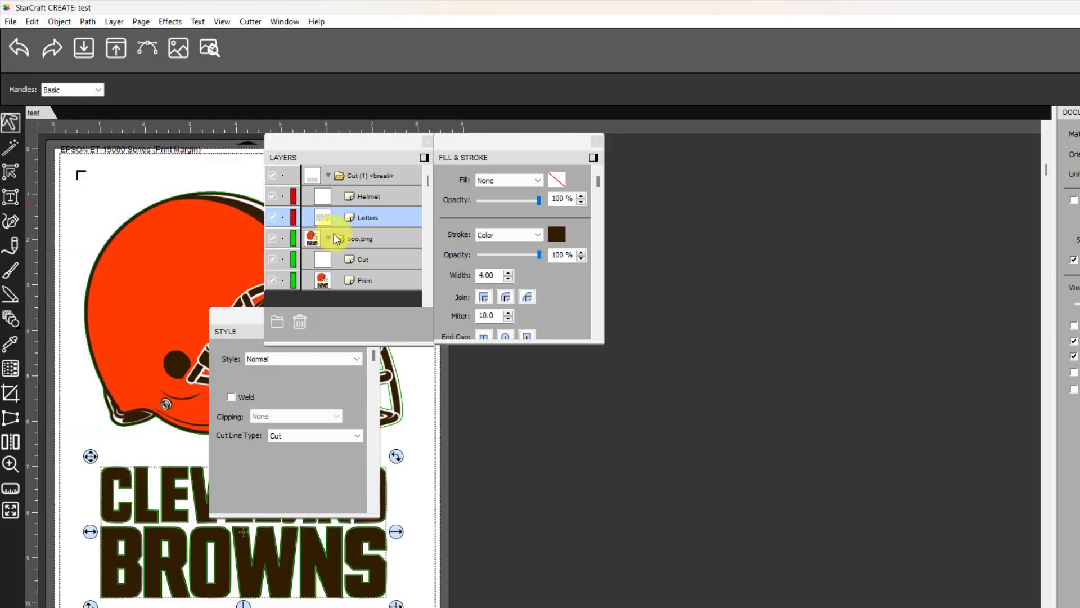
pyautogui.moveTo(398, 145)
pyautogui.mouseDown()
pyautogui.moveTo(678, 176)
pyautogui.moveTo(741, 150)
pyautogui.mouseUp()
pyautogui.moveTo(265, 324); pyautogui.dragTo(551, 407)
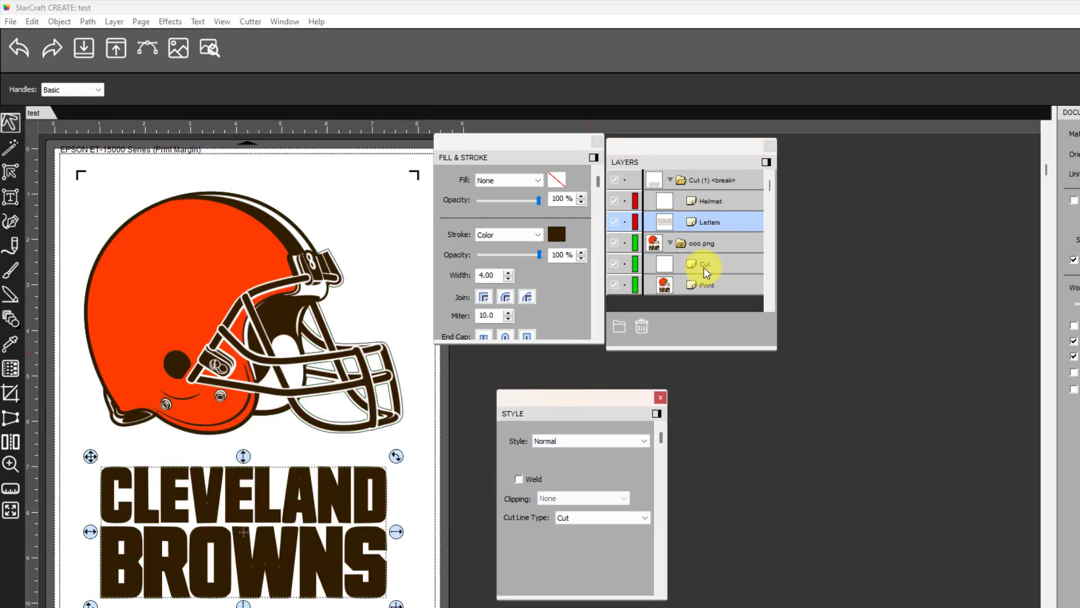
pyautogui.click(675, 264)
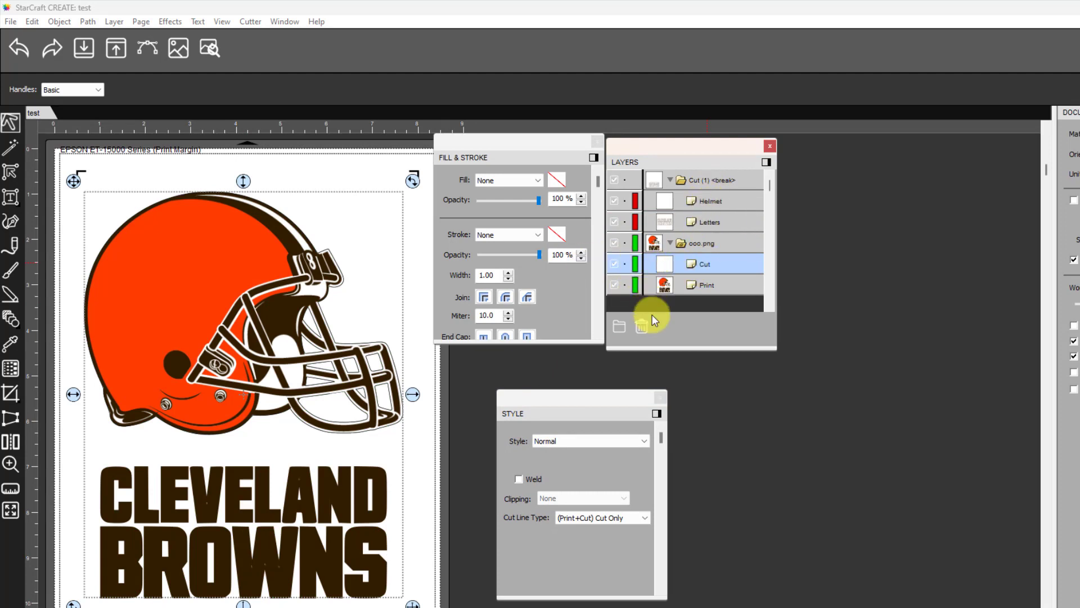
pyautogui.click(642, 327)
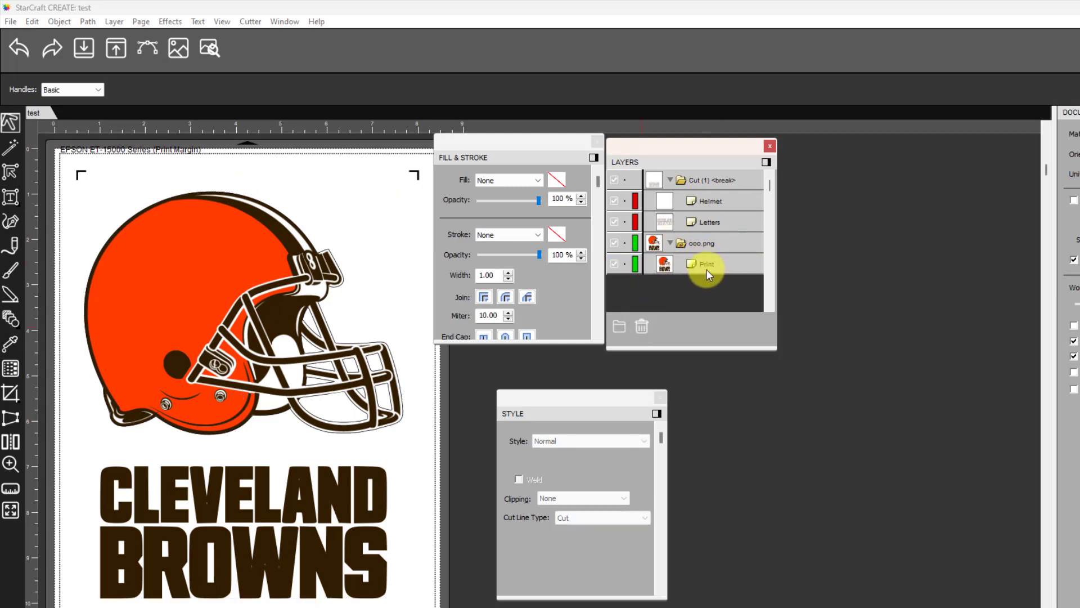
# Move the Letters and Helmet layers into the ooo.png group below the Print layer and check the group's contents
pyautogui.moveTo(710, 220); pyautogui.dragTo(722, 278)
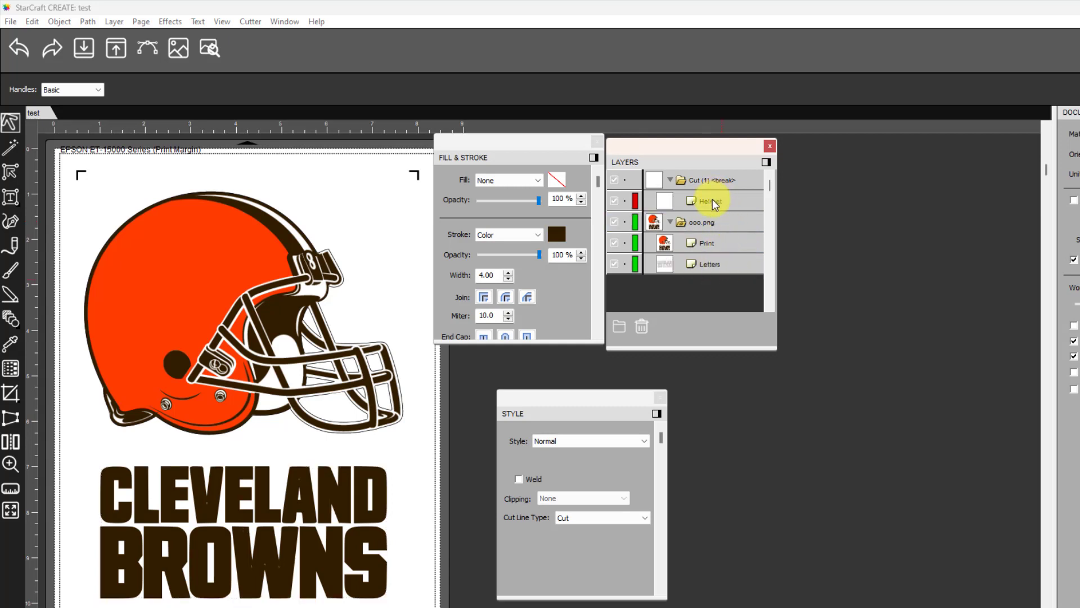
pyautogui.click(718, 201)
pyautogui.moveTo(717, 201); pyautogui.dragTo(711, 276)
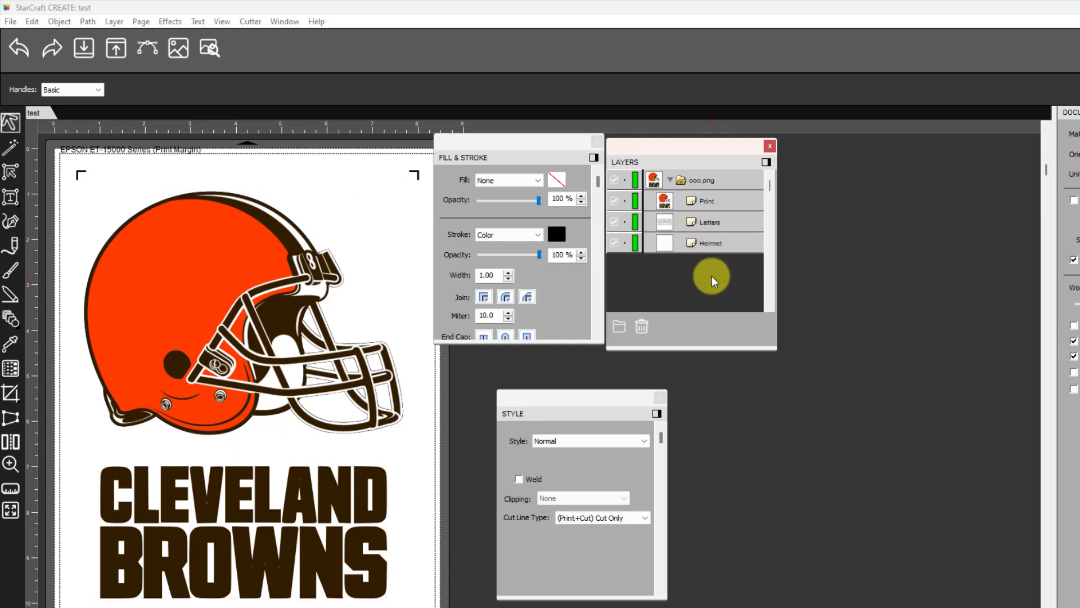
pyautogui.click(670, 180)
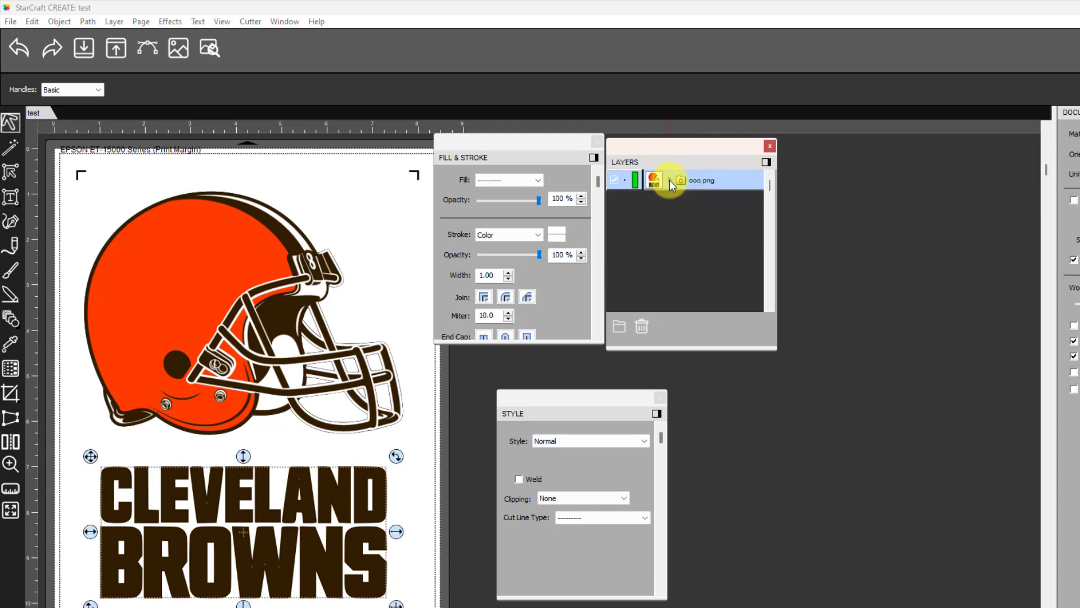
pyautogui.click(670, 180)
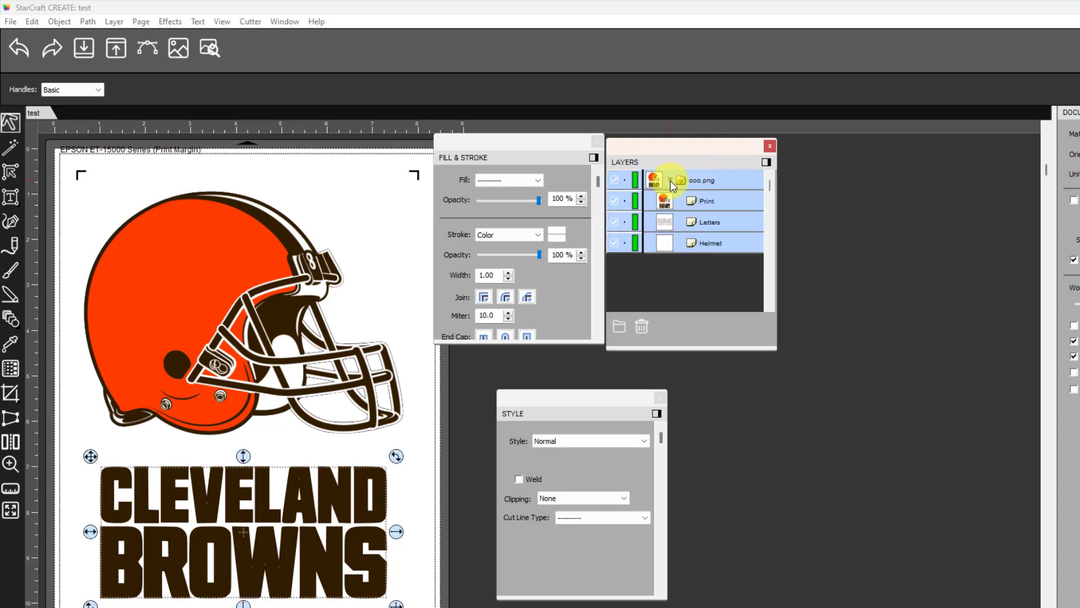